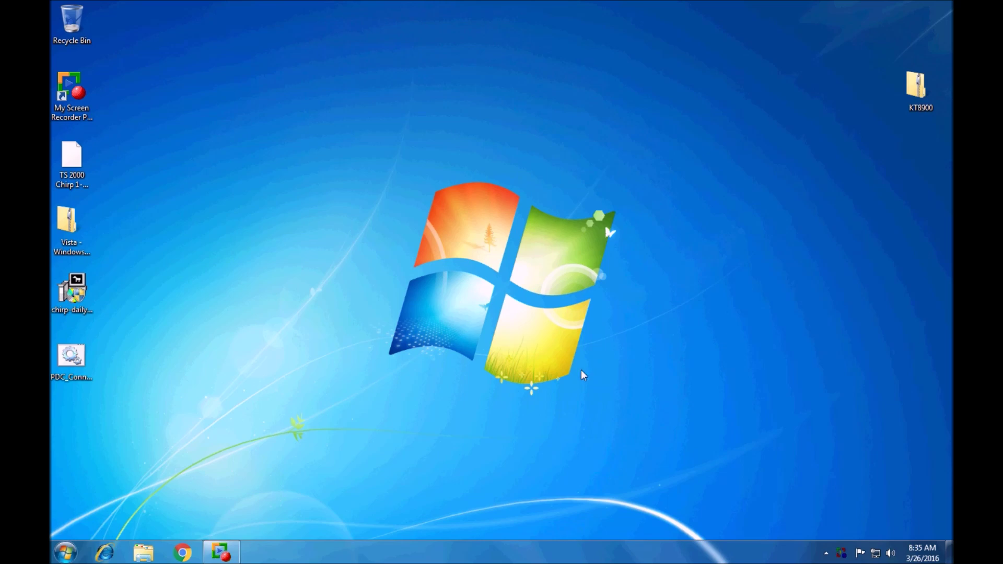
# Launch CHIRP from the installed programs.
pyautogui.click(66, 552)
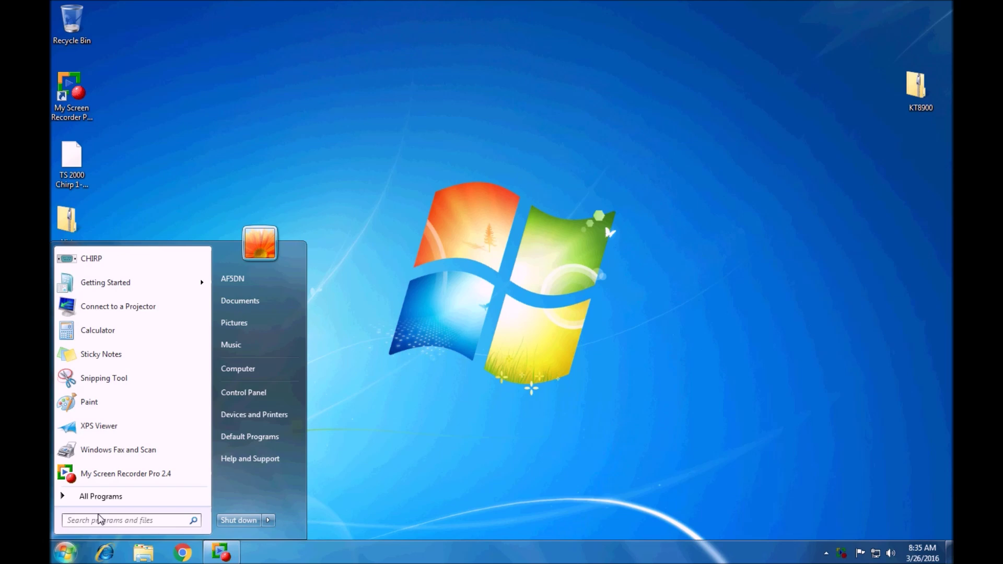
pyautogui.click(100, 496)
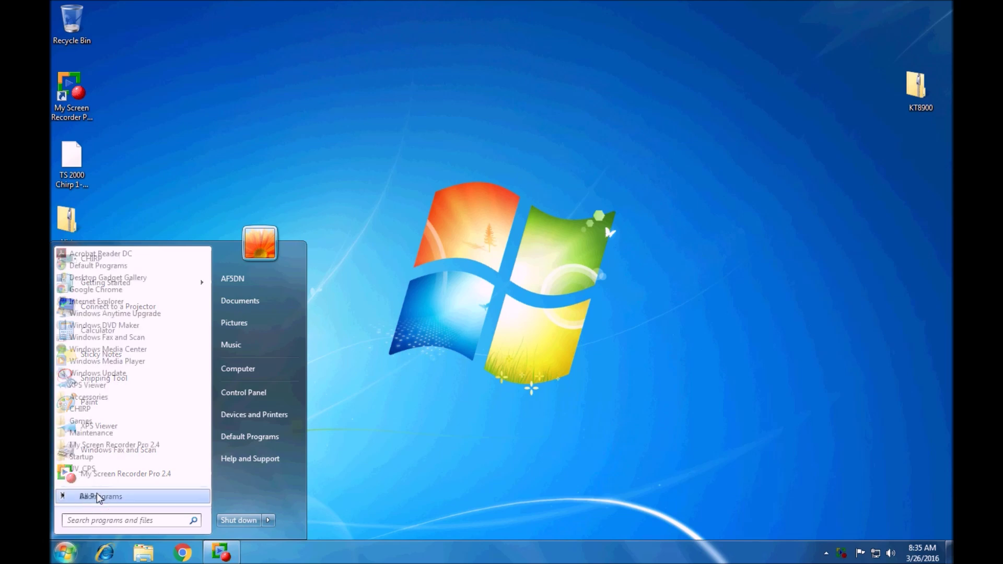
pyautogui.click(87, 414)
pyautogui.click(95, 420)
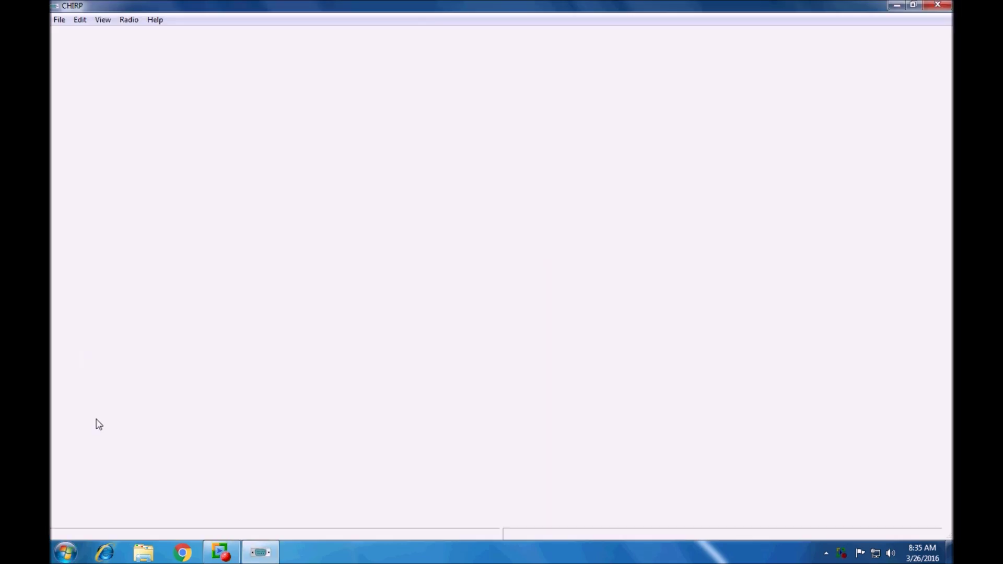
# Download the memories from the Baofeng BF-F8HP radio on port COM3.
pyautogui.click(128, 22)
pyautogui.click(183, 34)
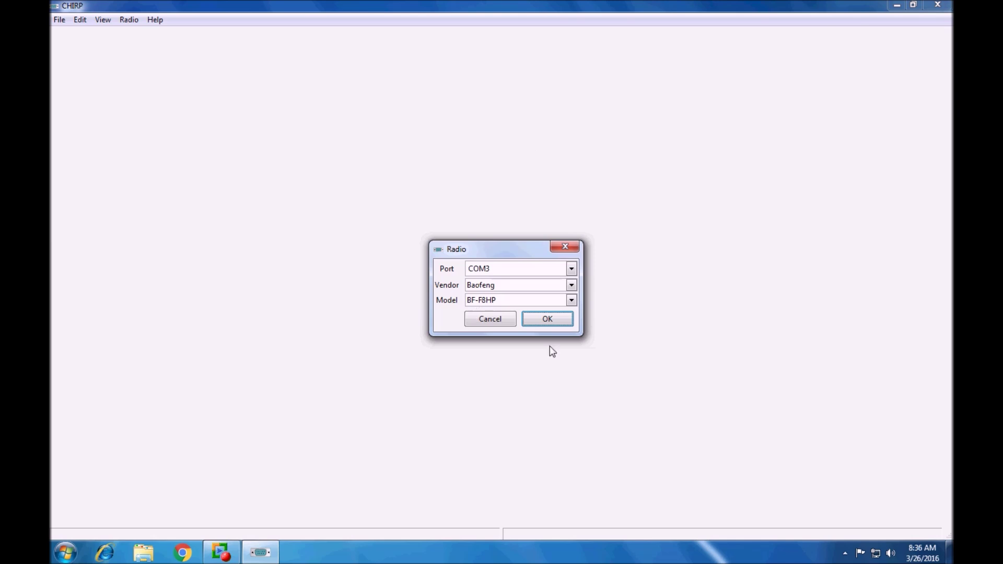
pyautogui.click(544, 320)
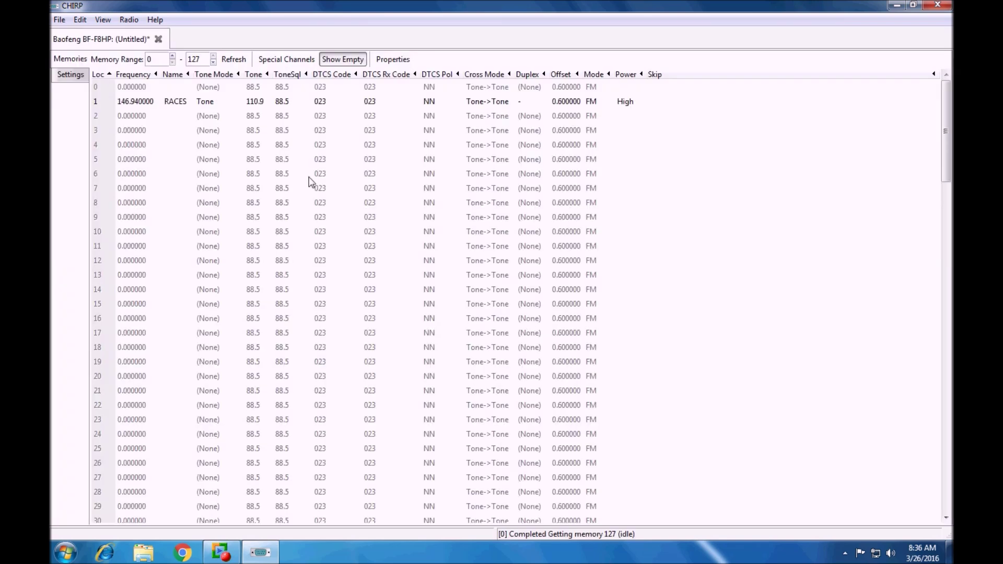
# Start a RepeaterBook import with Texas as the state and Tarrant County, TX as the county.
pyautogui.click(135, 104)
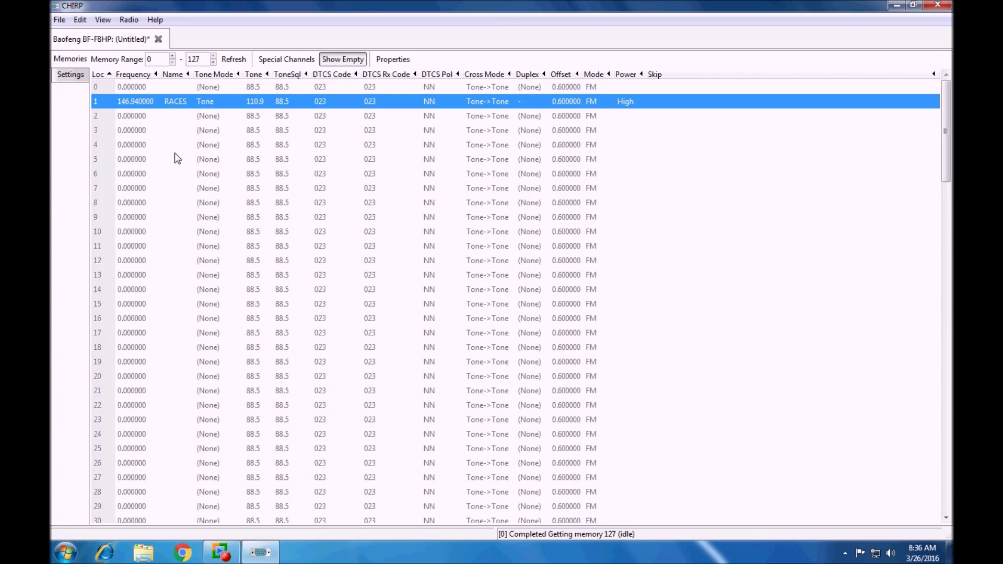
pyautogui.click(149, 116)
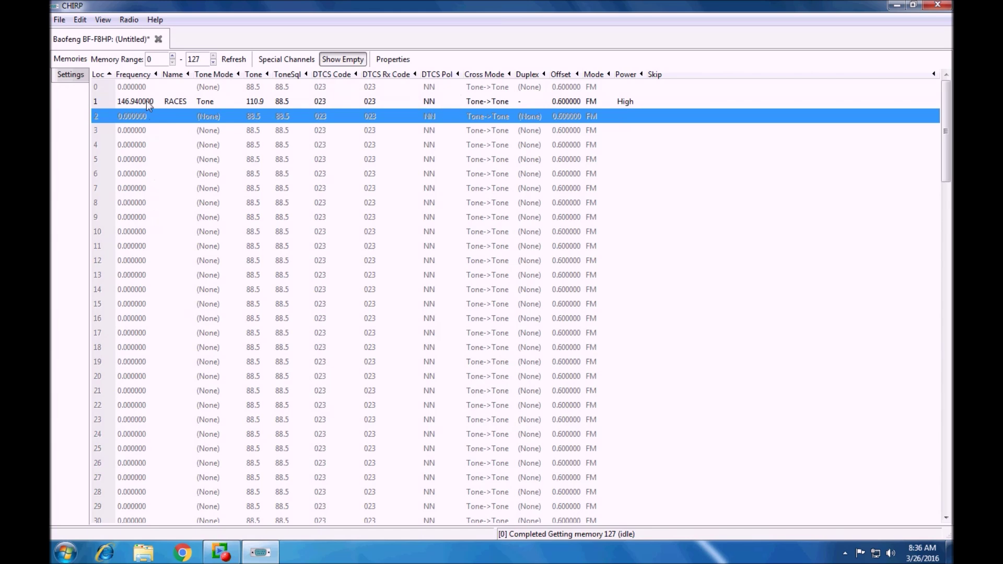
pyautogui.click(130, 20)
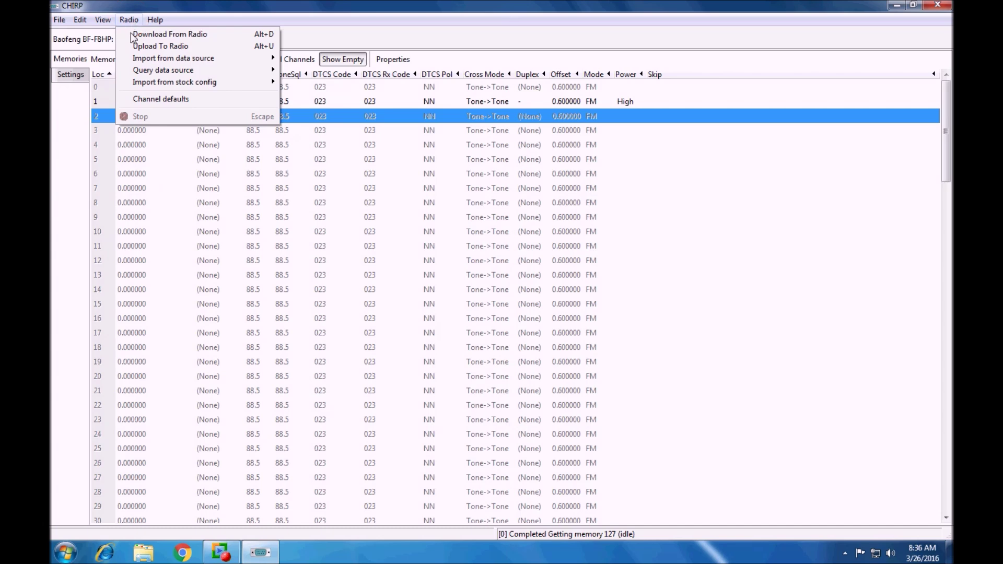
pyautogui.moveTo(180, 61)
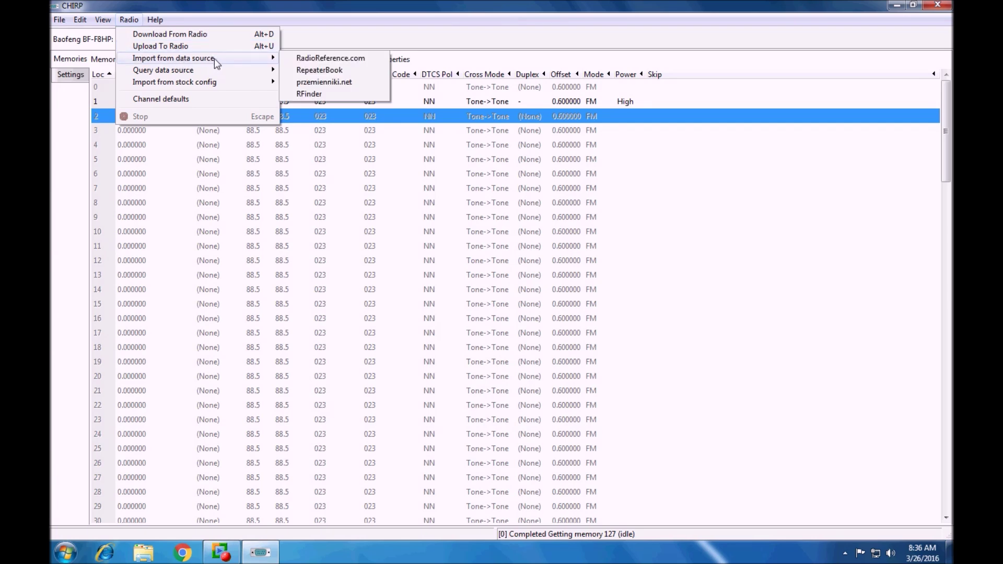
pyautogui.click(315, 70)
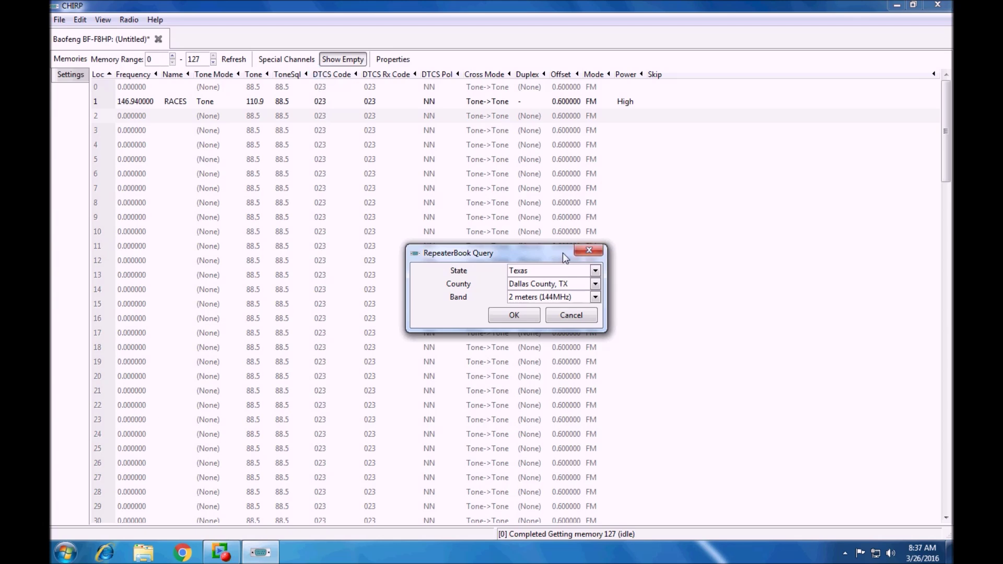
pyautogui.moveTo(521, 255); pyautogui.dragTo(511, 249)
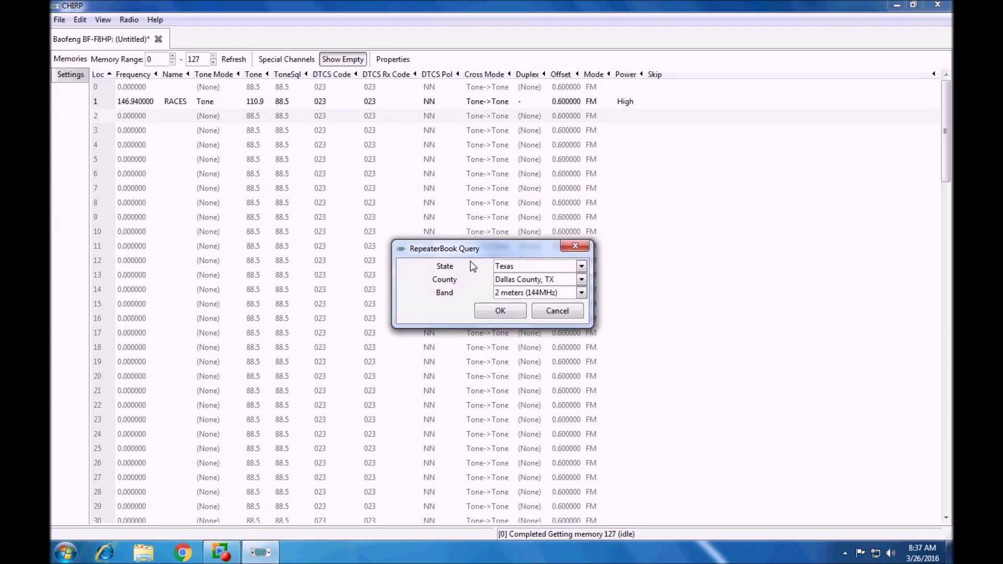
pyautogui.click(514, 268)
pyautogui.click(515, 271)
pyautogui.click(529, 280)
pyautogui.moveTo(585, 362); pyautogui.dragTo(583, 515)
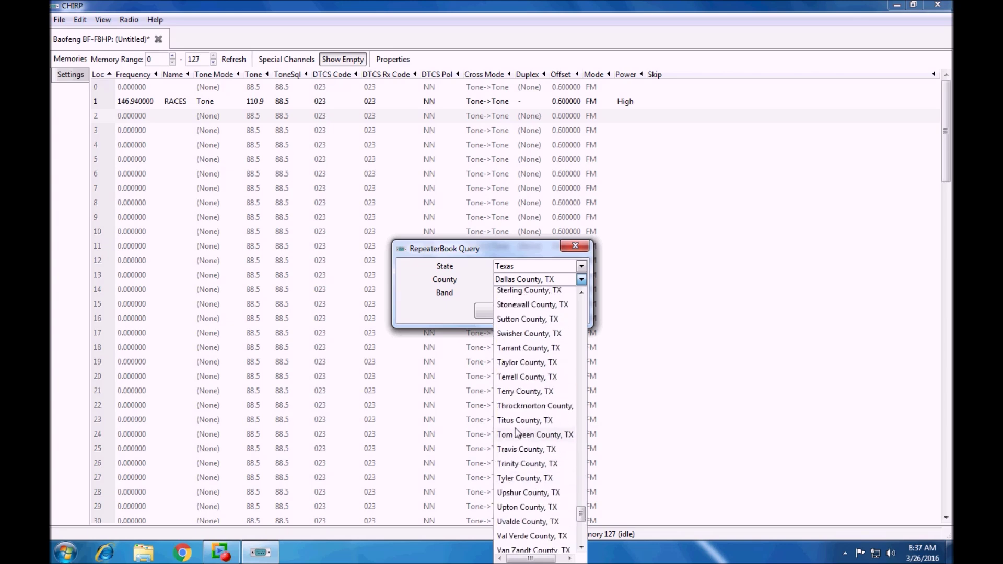
pyautogui.click(518, 349)
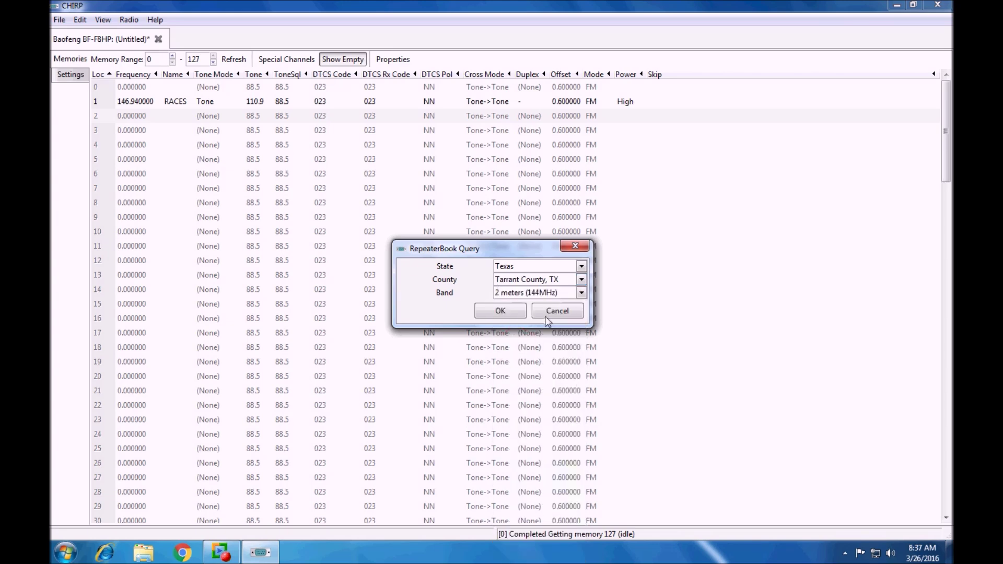
# Set the RepeaterBook query band to 2 meters (144MHz) and run the query.
pyautogui.click(581, 293)
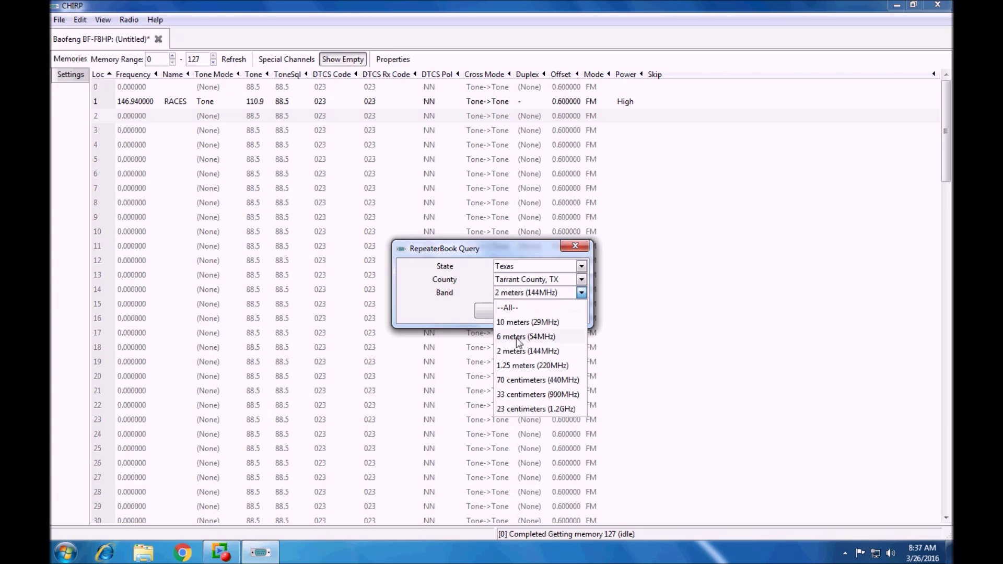
pyautogui.click(509, 352)
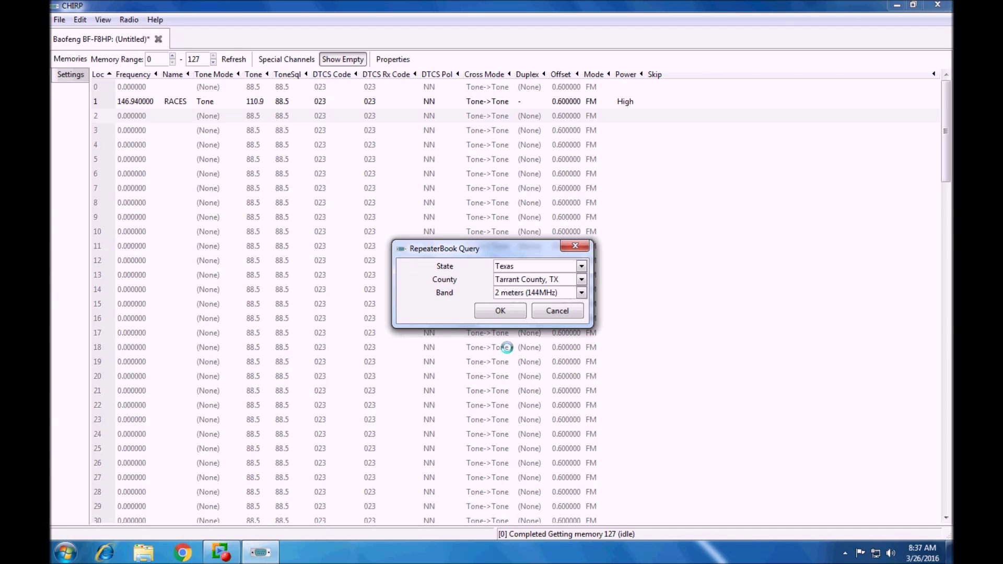
pyautogui.click(500, 313)
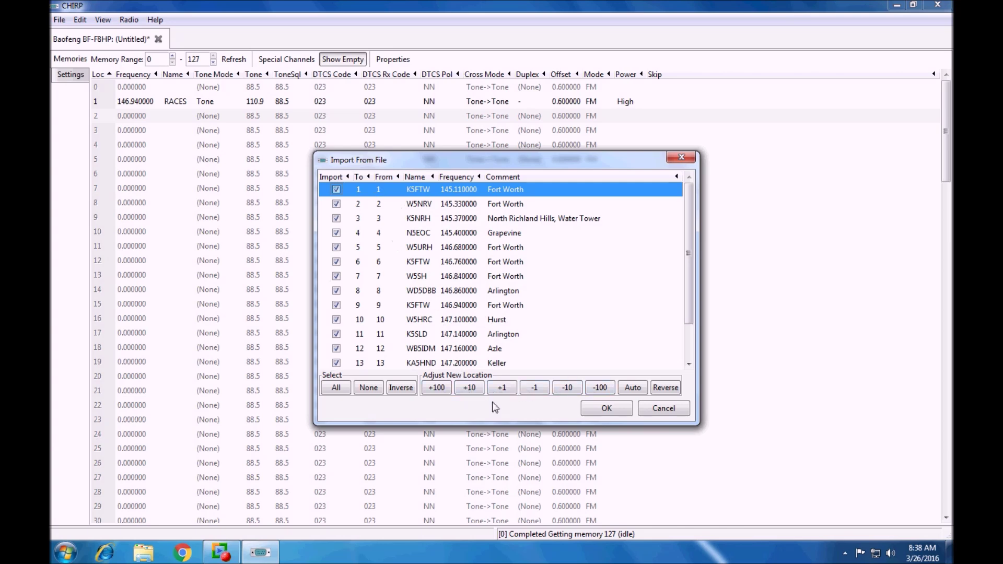
# Shift the new locations by +1 so they start at memory 2, and import the 2 meter repeaters.
pyautogui.click(503, 390)
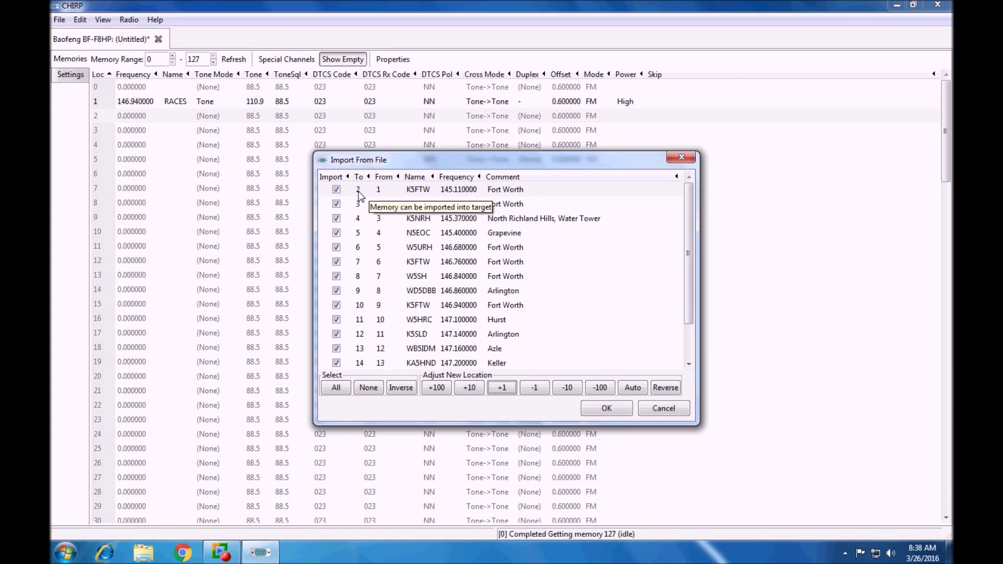
pyautogui.click(605, 410)
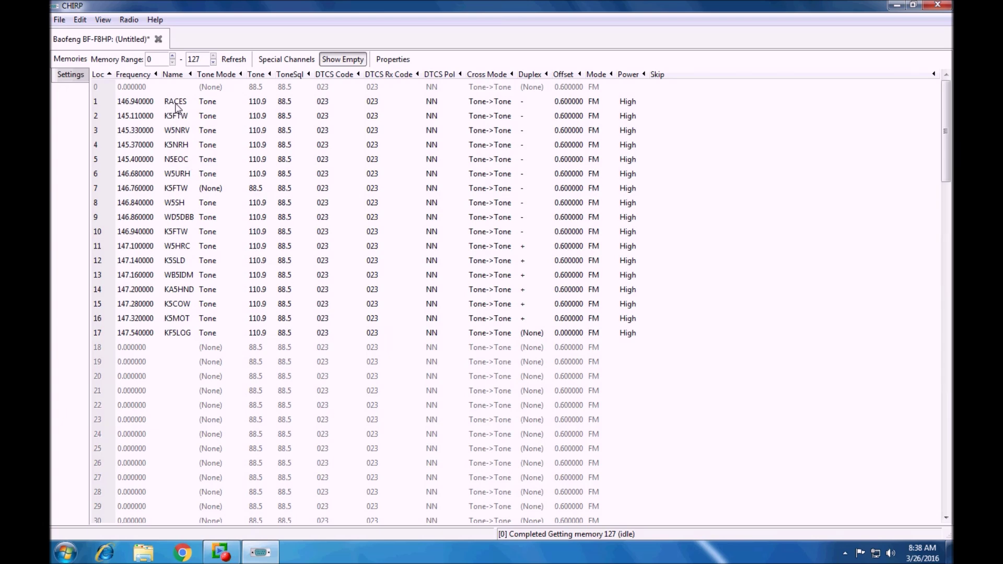
pyautogui.click(168, 105)
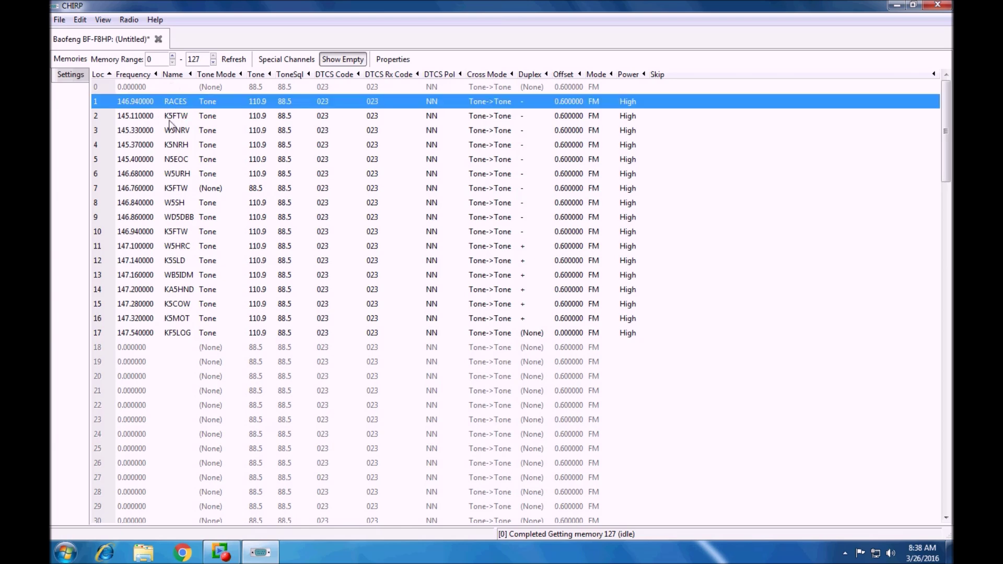
pyautogui.click(130, 119)
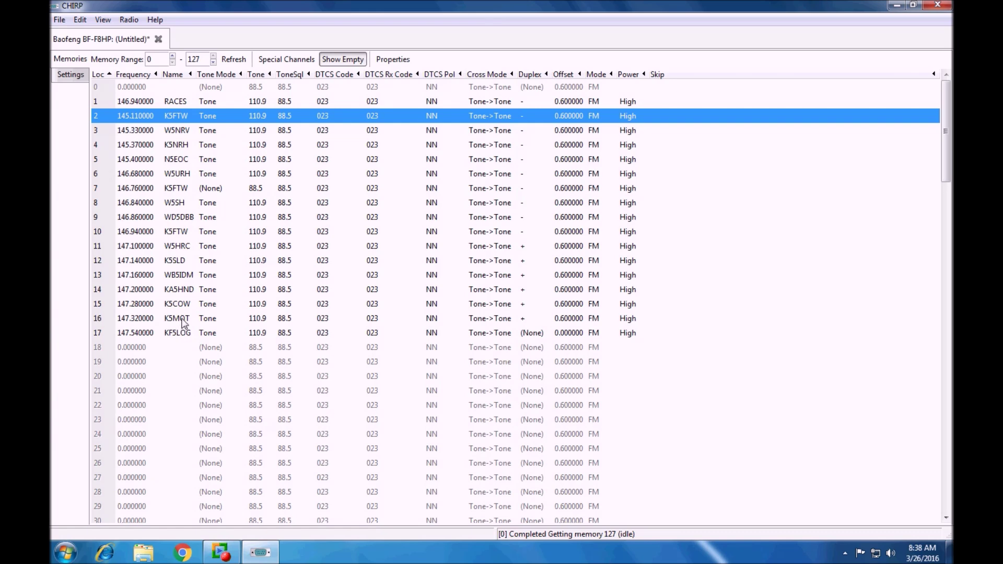
# Run another RepeaterBook import query for Tarrant County, TX with the band set to 70 centimeters (440MHz).
pyautogui.click(101, 350)
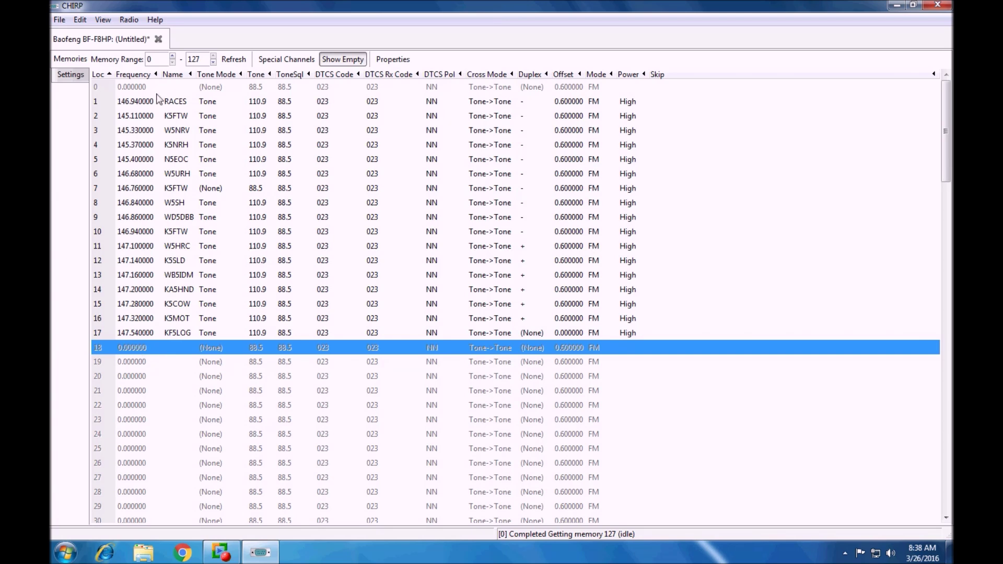
pyautogui.click(131, 21)
pyautogui.moveTo(162, 63)
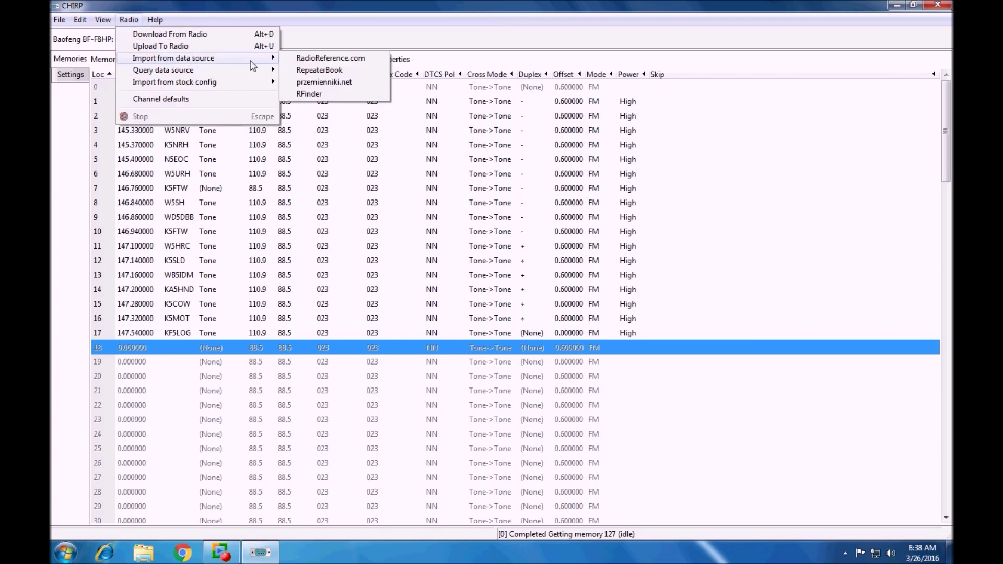
pyautogui.click(329, 71)
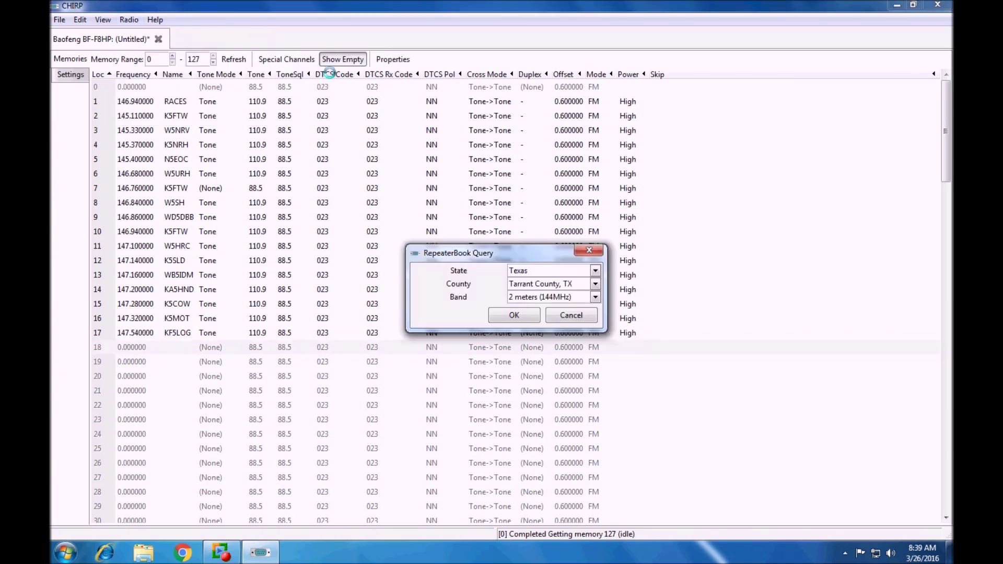
pyautogui.click(595, 296)
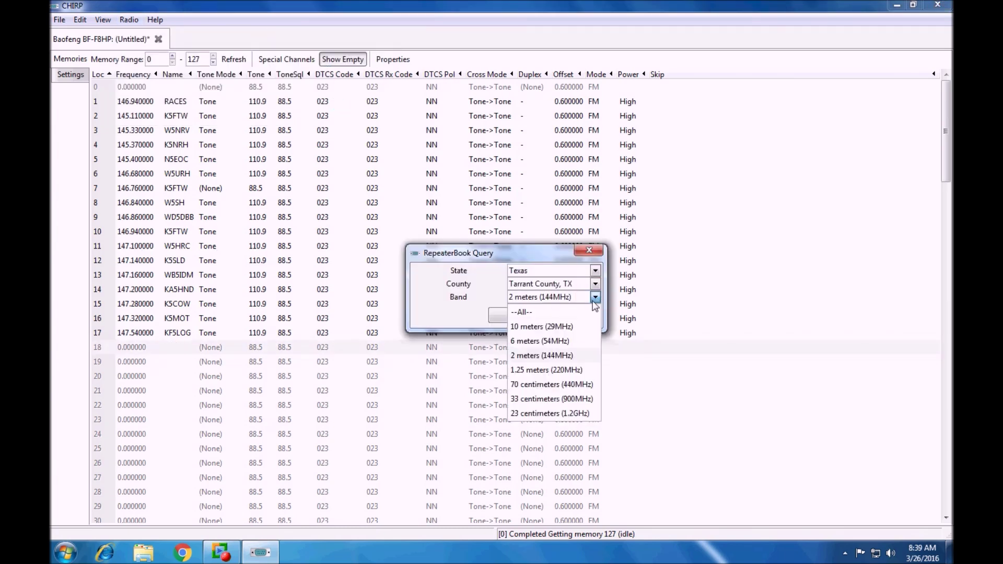
pyautogui.click(541, 386)
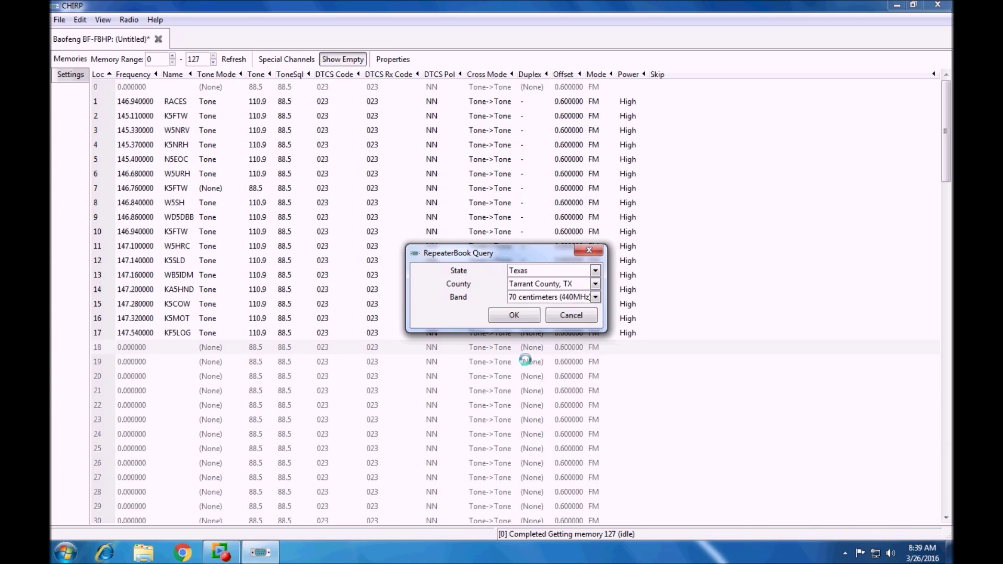
pyautogui.click(513, 316)
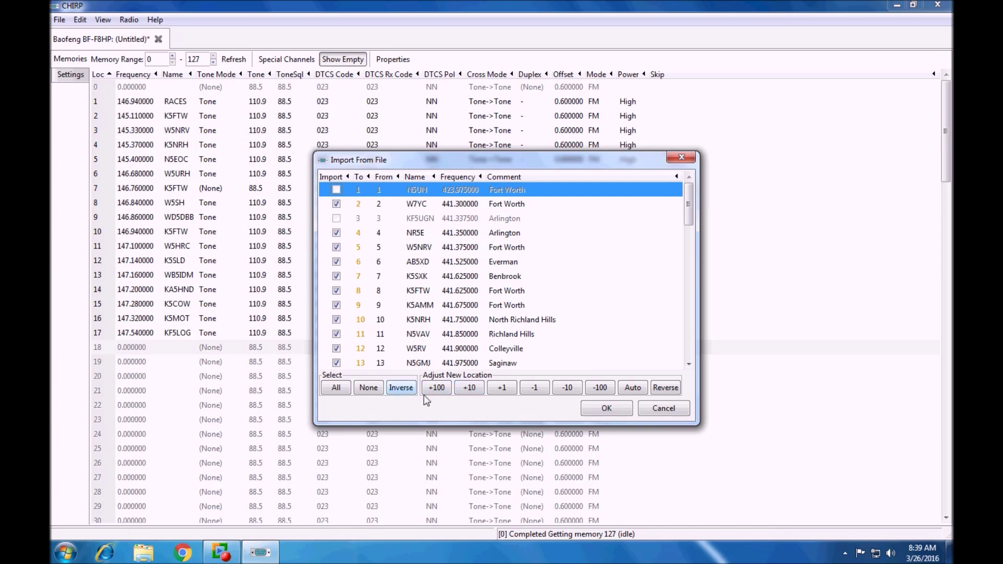
# Shift the new locations of the 70 centimeter repeaters so the first entry goes to memory 18.
pyautogui.click(470, 391)
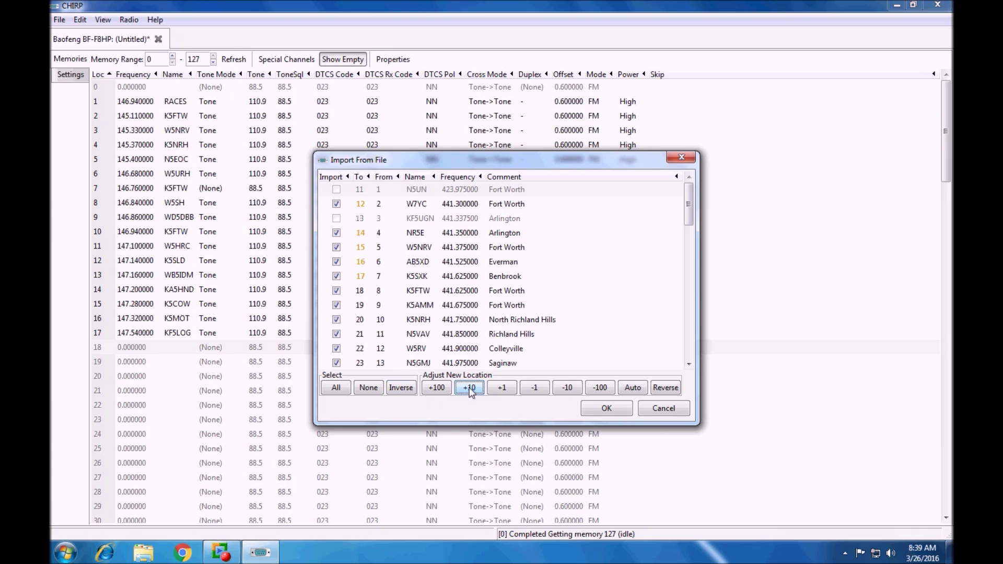
pyautogui.click(502, 389)
pyautogui.click(503, 388)
pyautogui.click(502, 388)
pyautogui.click(502, 389)
pyautogui.click(502, 389)
pyautogui.click(503, 388)
pyautogui.click(503, 389)
pyautogui.click(503, 389)
pyautogui.click(535, 388)
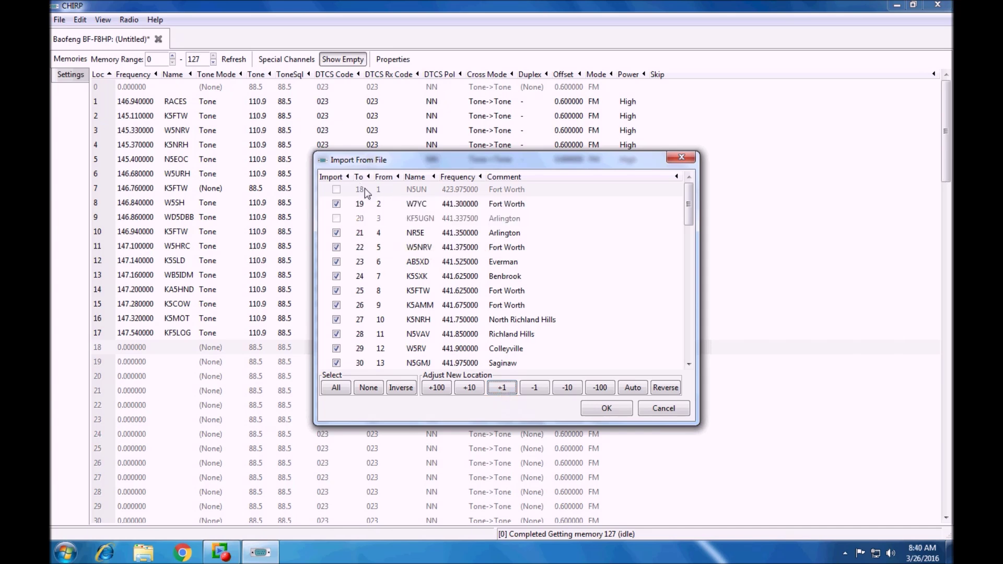
pyautogui.moveTo(363, 193)
# Check the unticked entries in the import list and import the ticked 70 centimeter repeaters.
pyautogui.click(415, 222)
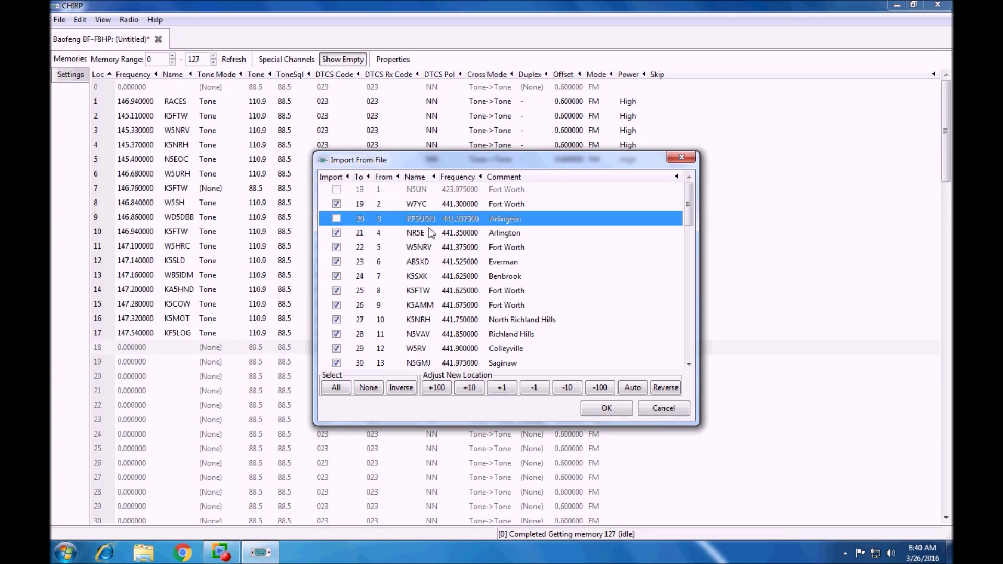
pyautogui.click(429, 233)
pyautogui.click(422, 194)
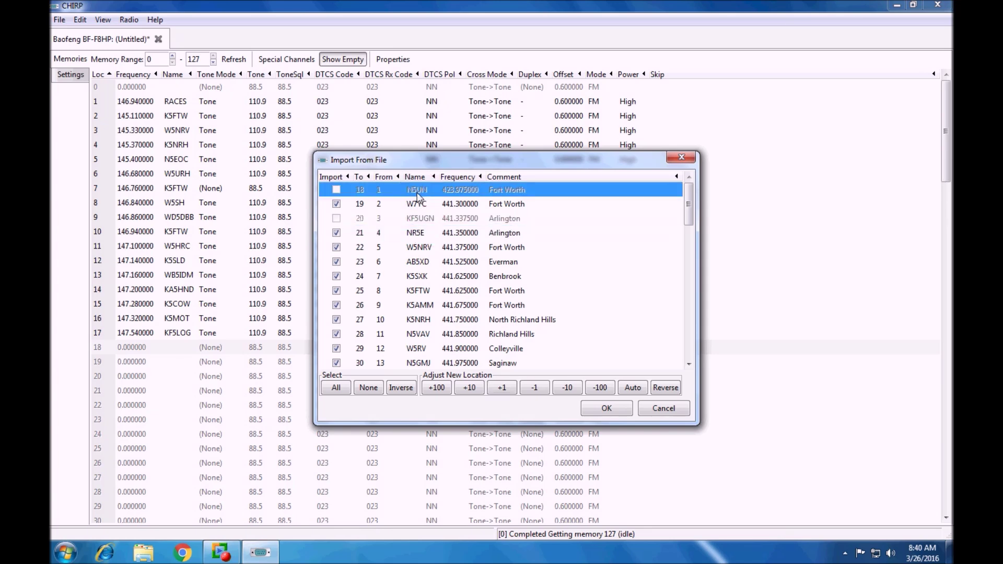
pyautogui.moveTo(416, 195)
pyautogui.scroll(-1, 427, 286)
pyautogui.scroll(1, 428, 286)
pyautogui.click(605, 409)
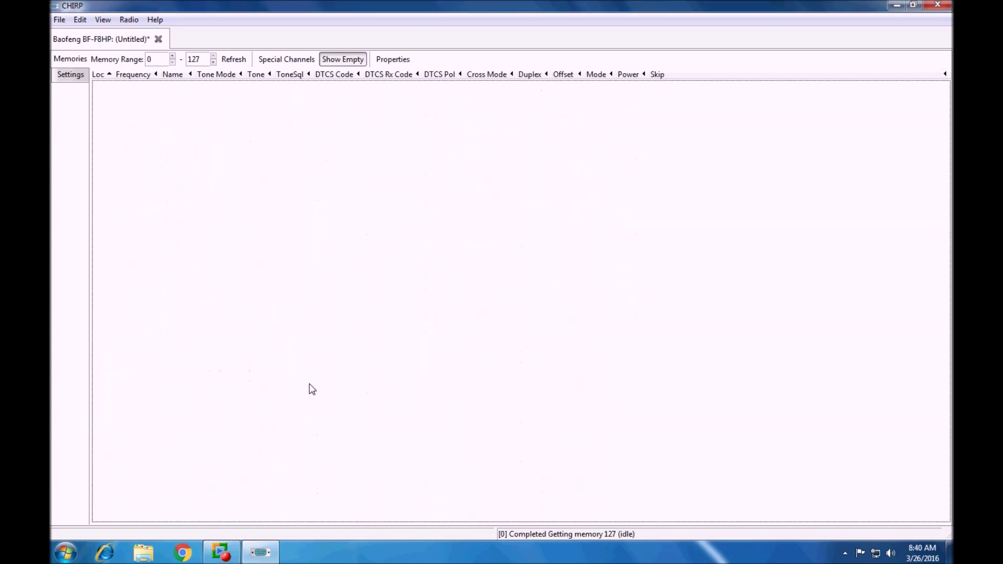
# Delete the empty memory 18 and shift the block below it up.
pyautogui.scroll(-1, 295, 389)
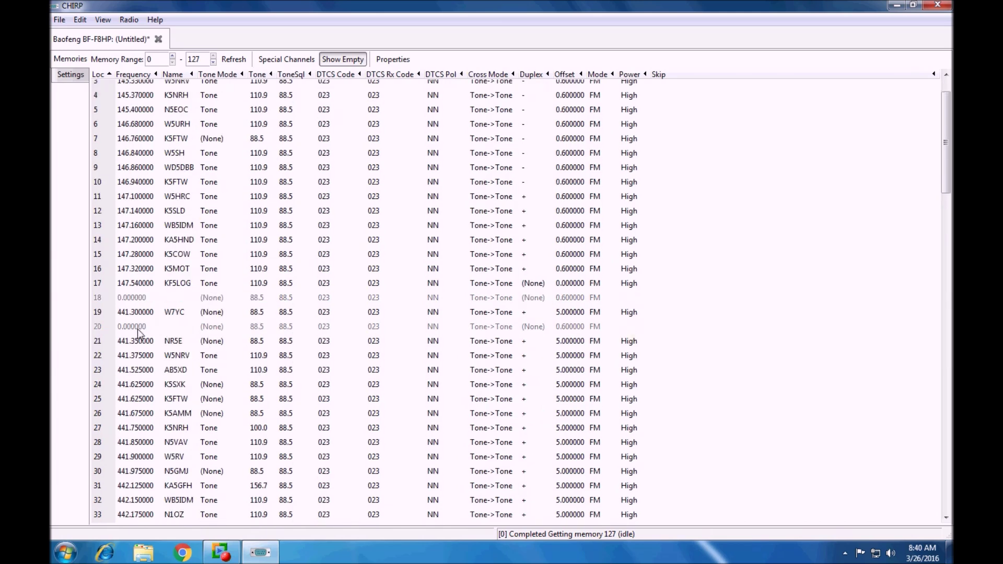
pyautogui.click(103, 303)
pyautogui.rightClick(102, 304)
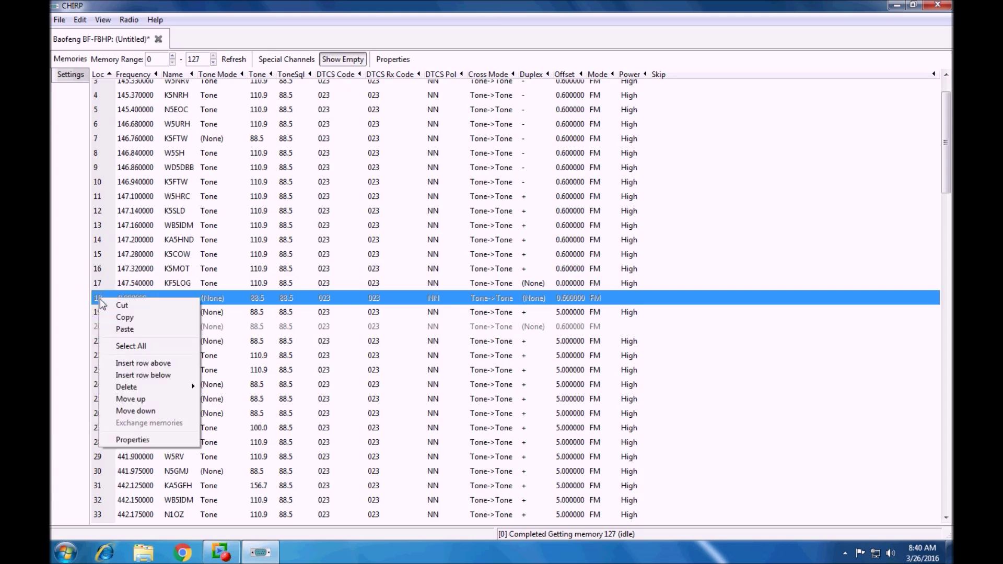
pyautogui.moveTo(160, 391)
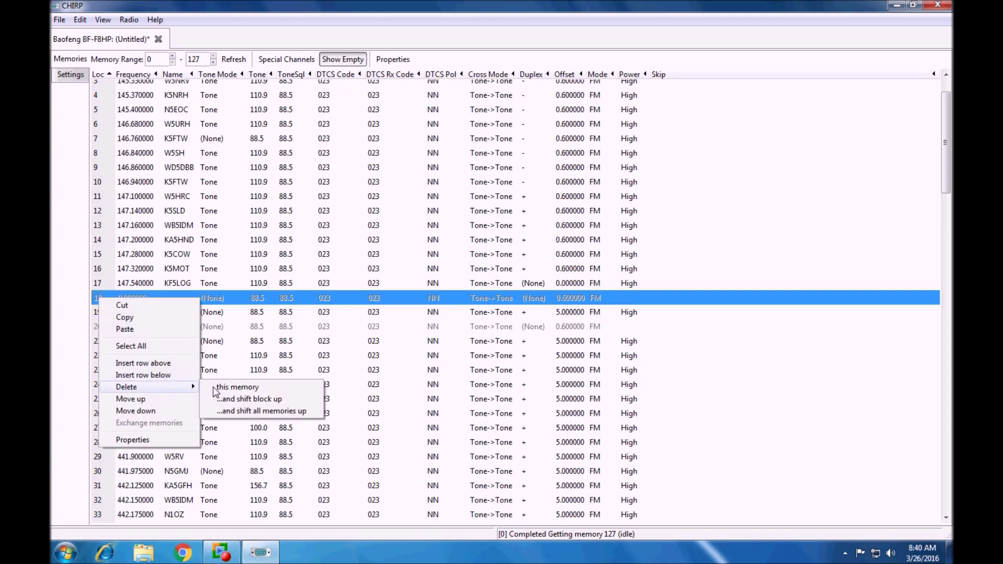
pyautogui.click(252, 400)
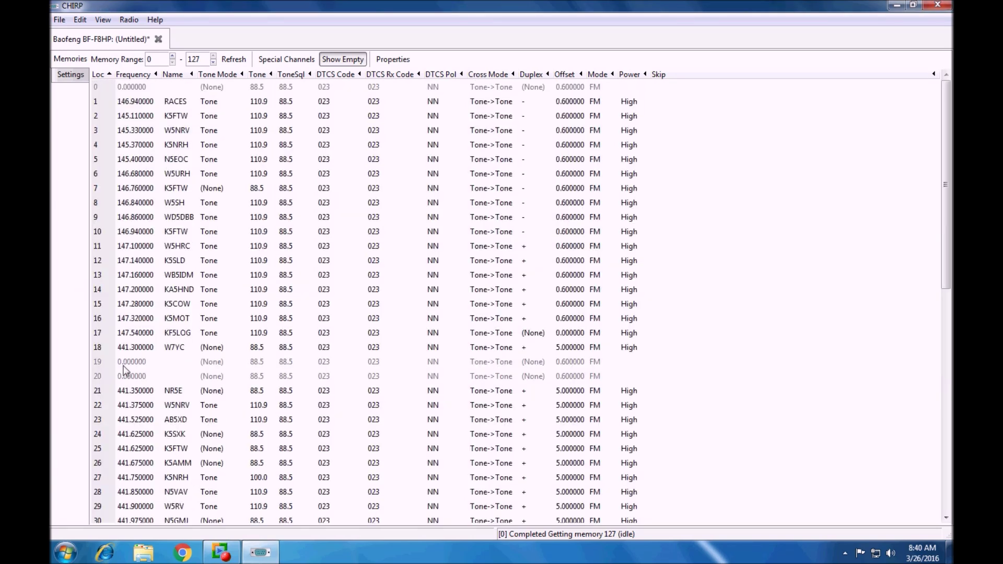
# Delete the empty memories 19 and 20 together and shift all memories below them up.
pyautogui.click(99, 366)
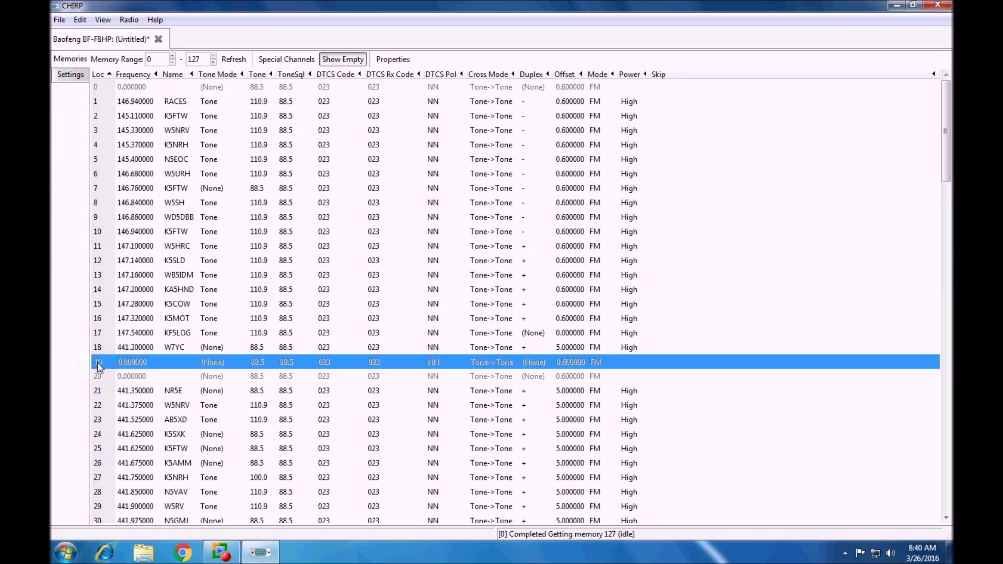
pyautogui.hotkey('shift', 'Down')
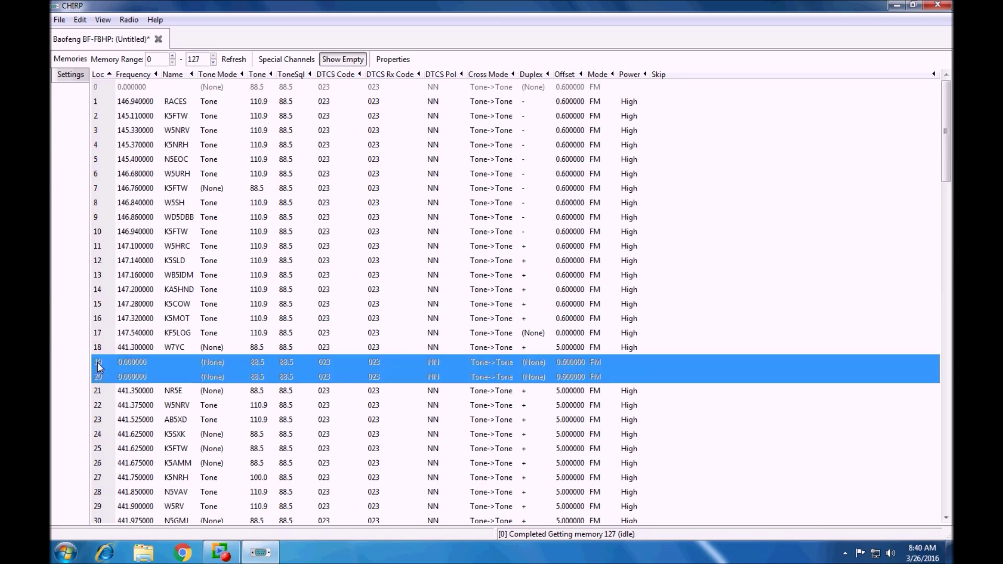
pyautogui.rightClick(117, 371)
pyautogui.click(205, 460)
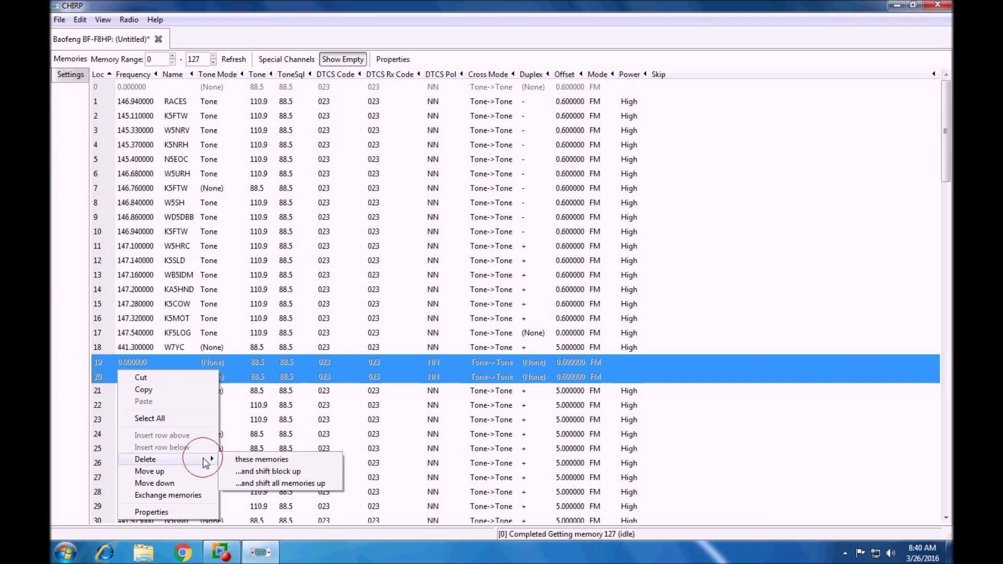
pyautogui.click(295, 485)
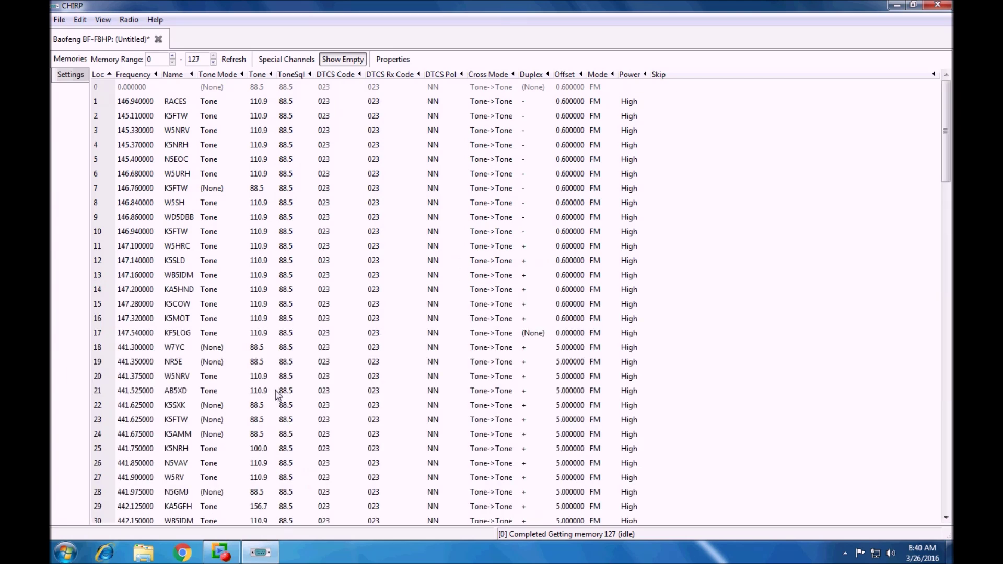
# Review the imported 70 centimeter repeaters in the memory list down to the first empty memory after them.
pyautogui.scroll(-2, 274, 390)
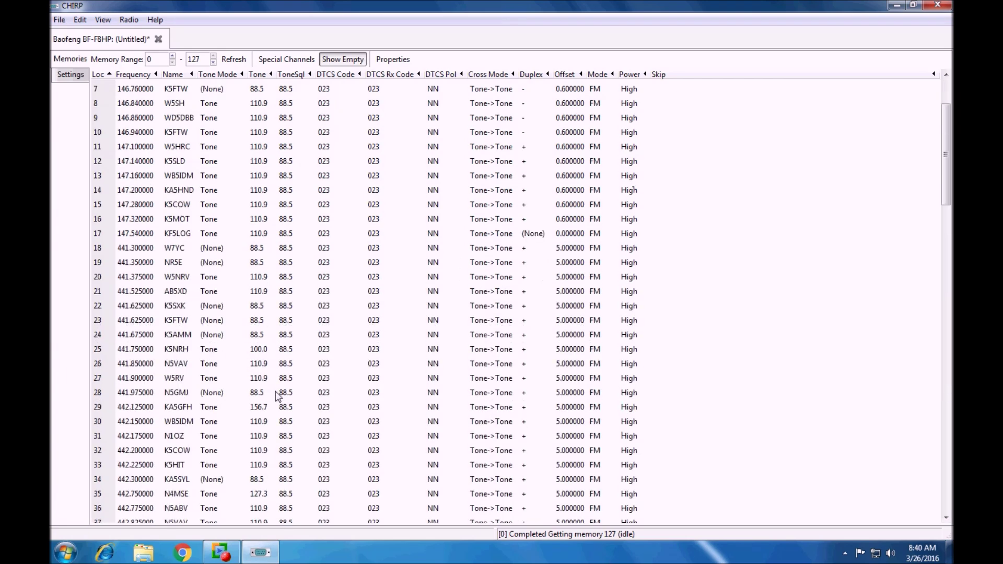
pyautogui.scroll(-1, 276, 393)
pyautogui.scroll(-4, 278, 399)
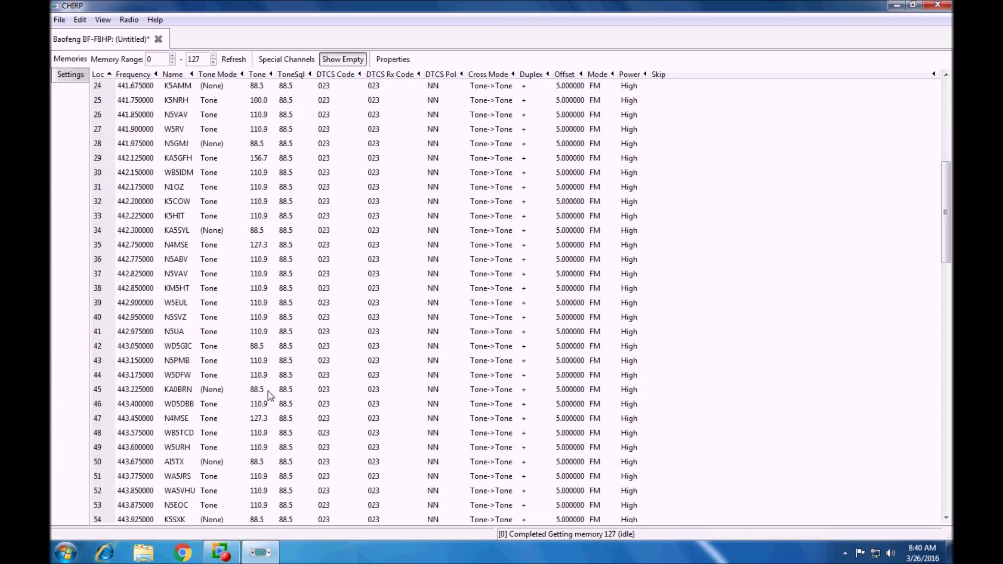
pyautogui.scroll(-6, 270, 396)
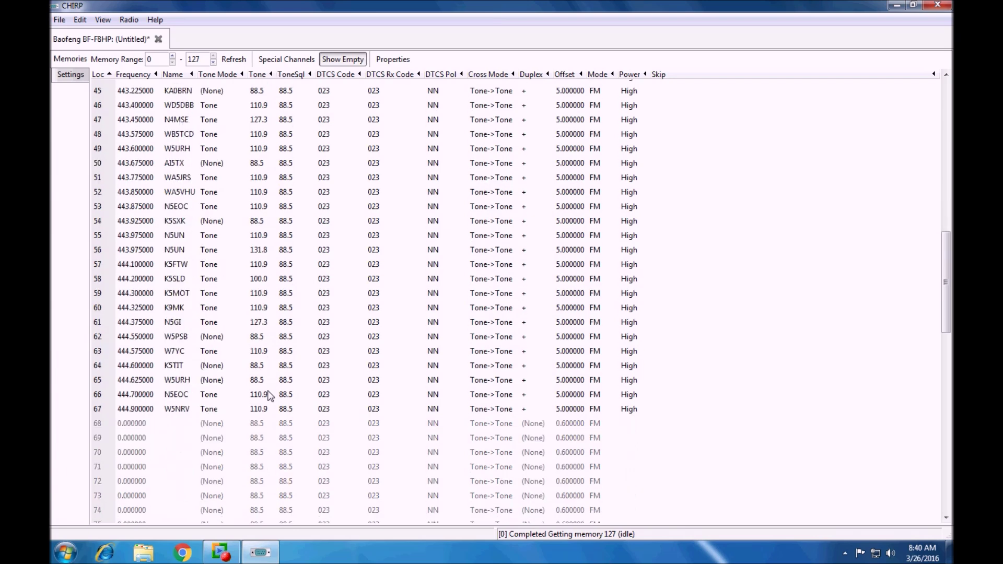
pyautogui.scroll(3, 269, 394)
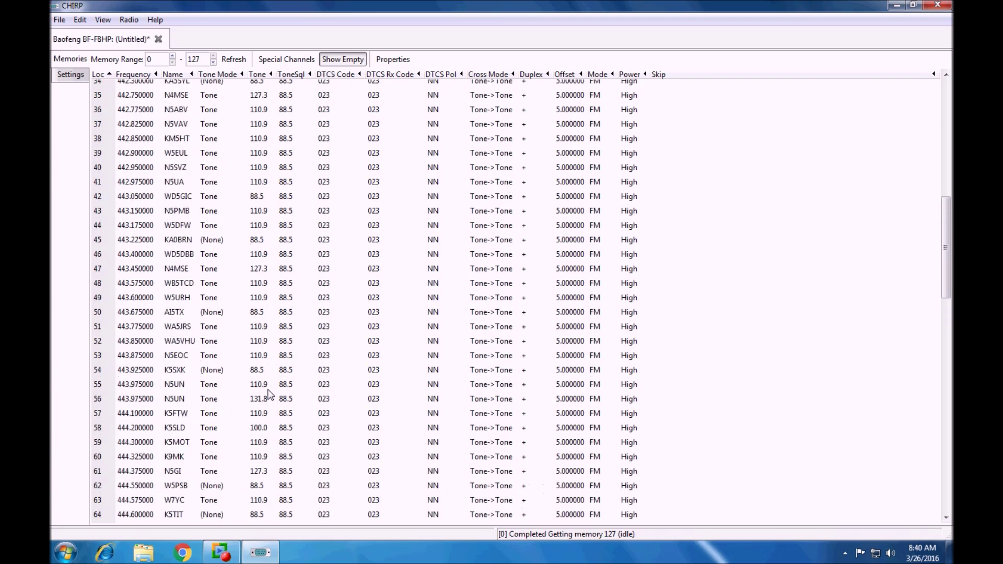
pyautogui.scroll(-4, 269, 392)
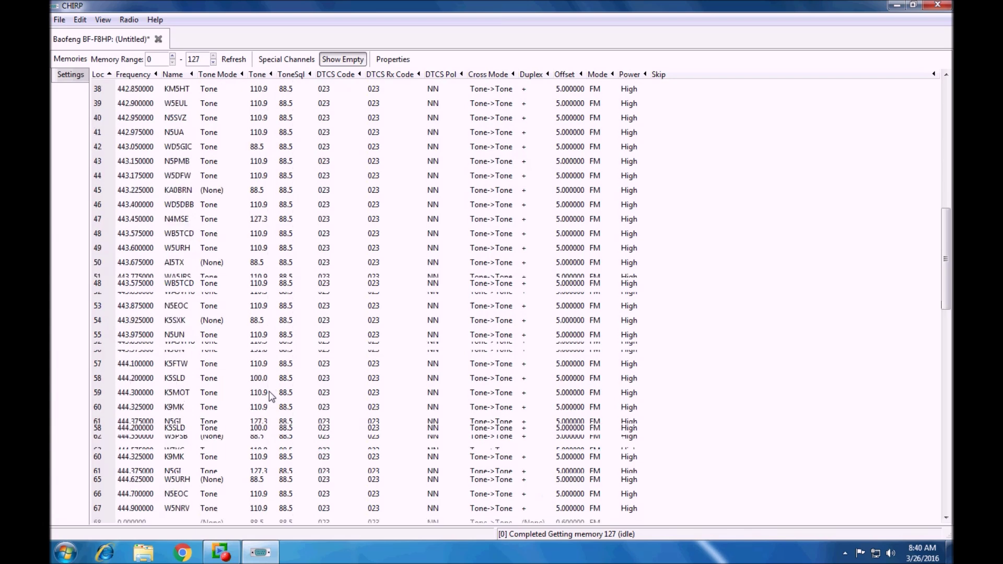
pyautogui.scroll(-2, 269, 397)
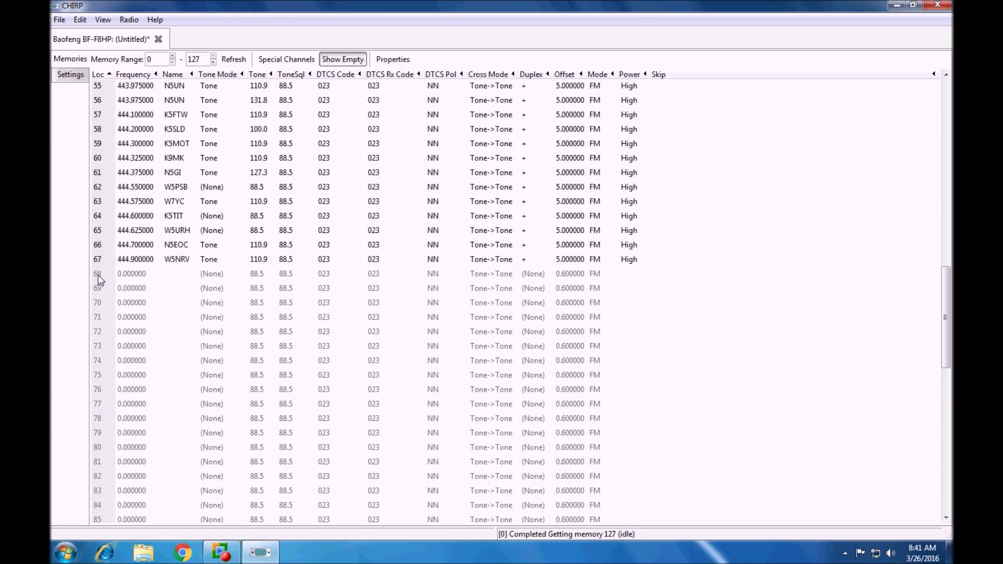
# Run a RepeaterBook import query for Dallas County, TX with the band set to 2 meters (144MHz).
pyautogui.click(131, 20)
pyautogui.moveTo(198, 59)
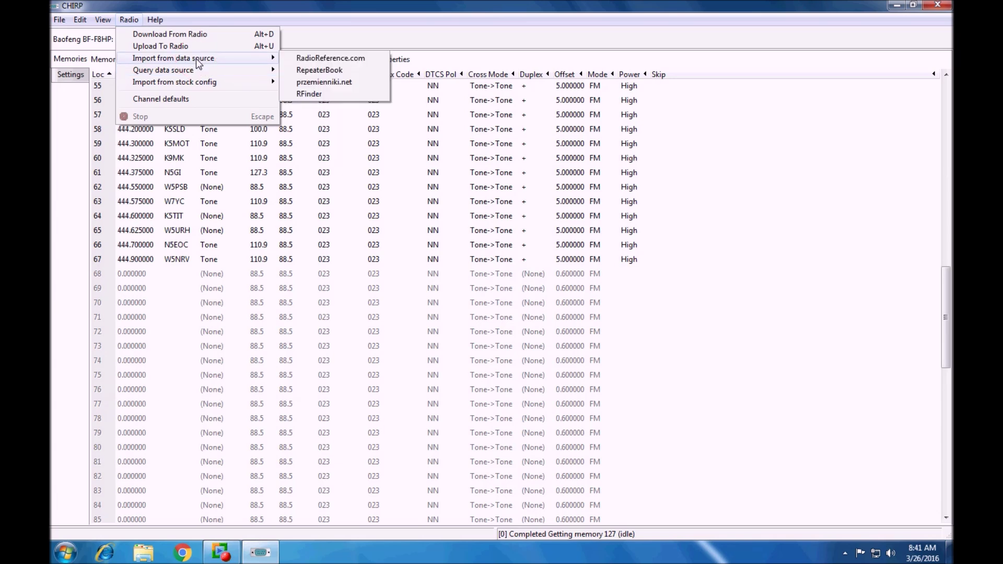
pyautogui.click(319, 70)
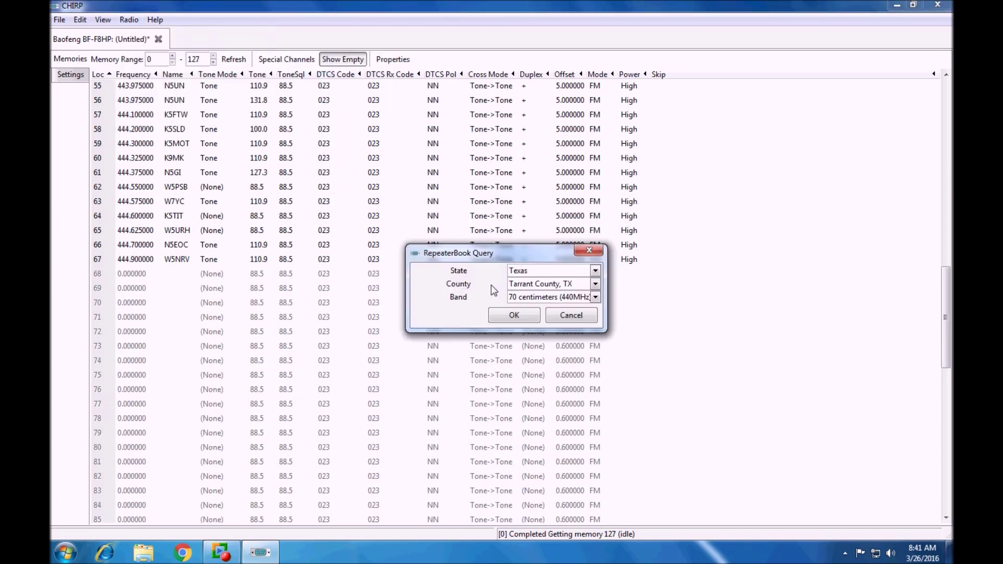
pyautogui.click(595, 284)
pyautogui.moveTo(597, 236); pyautogui.dragTo(558, 65)
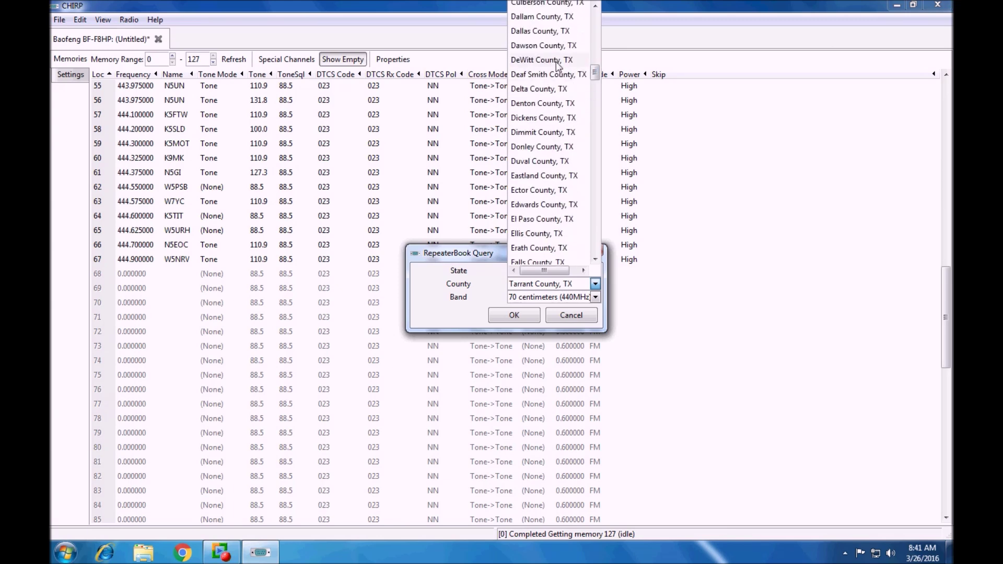
pyautogui.click(548, 31)
pyautogui.click(595, 297)
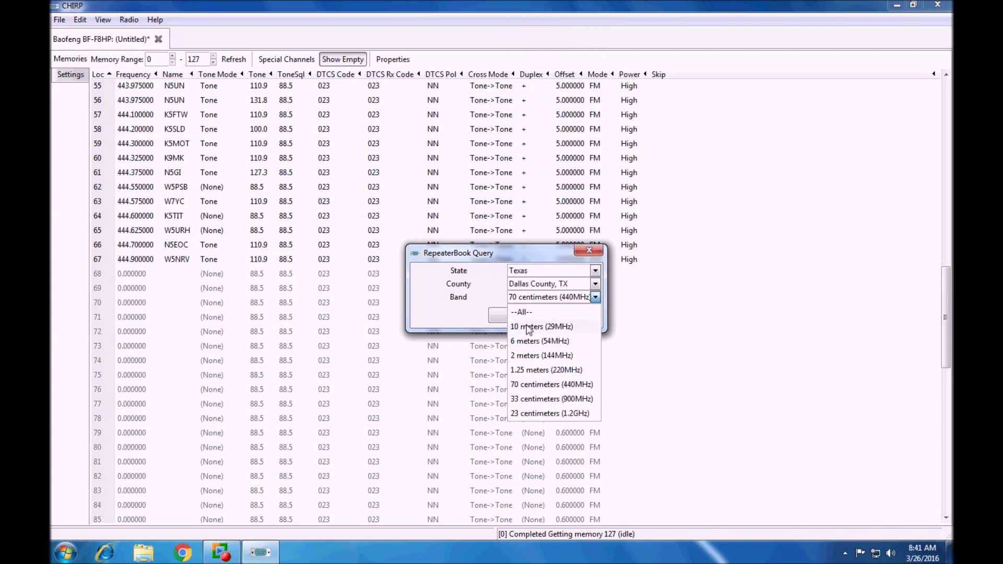
pyautogui.click(527, 355)
pyautogui.click(507, 315)
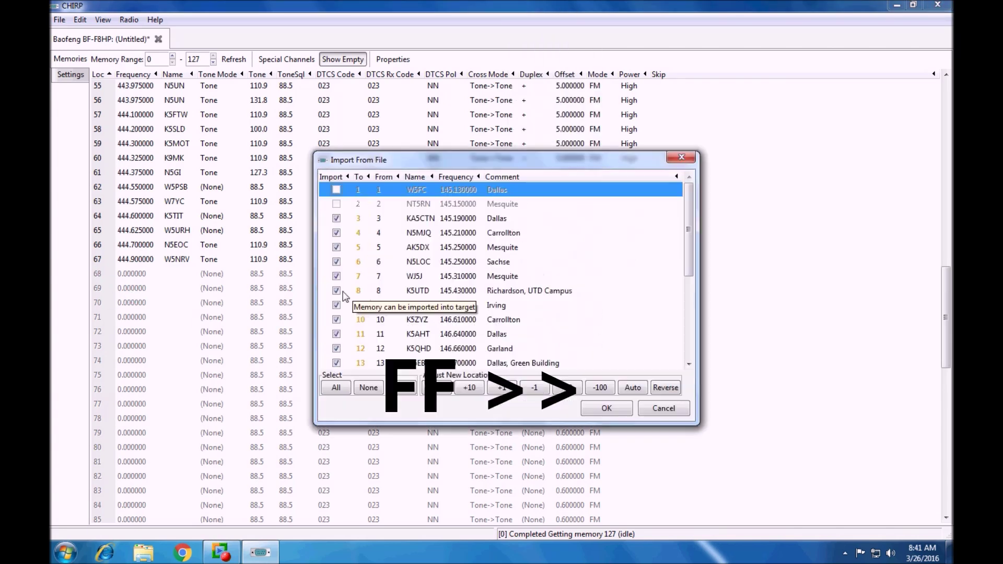
# Shift the new locations of the Dallas County 2 meter repeaters so the first entry goes to memory 68, and import them.
pyautogui.click(469, 388)
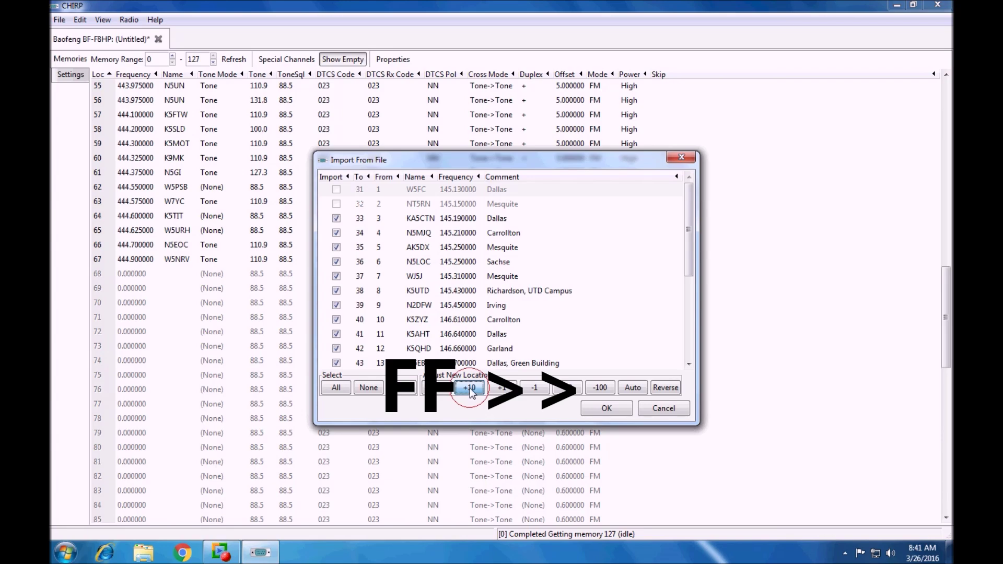
pyautogui.click(501, 387)
pyautogui.click(502, 388)
pyautogui.click(502, 387)
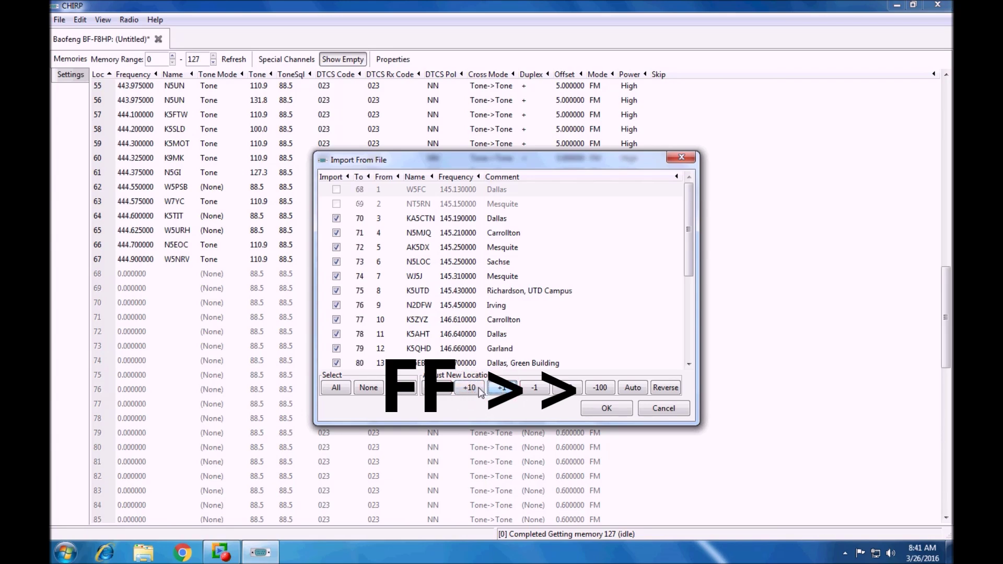
pyautogui.click(605, 408)
# Delete the empty memories 68 and 69 together and shift all memories below them up.
pyautogui.scroll(-15, 352, 395)
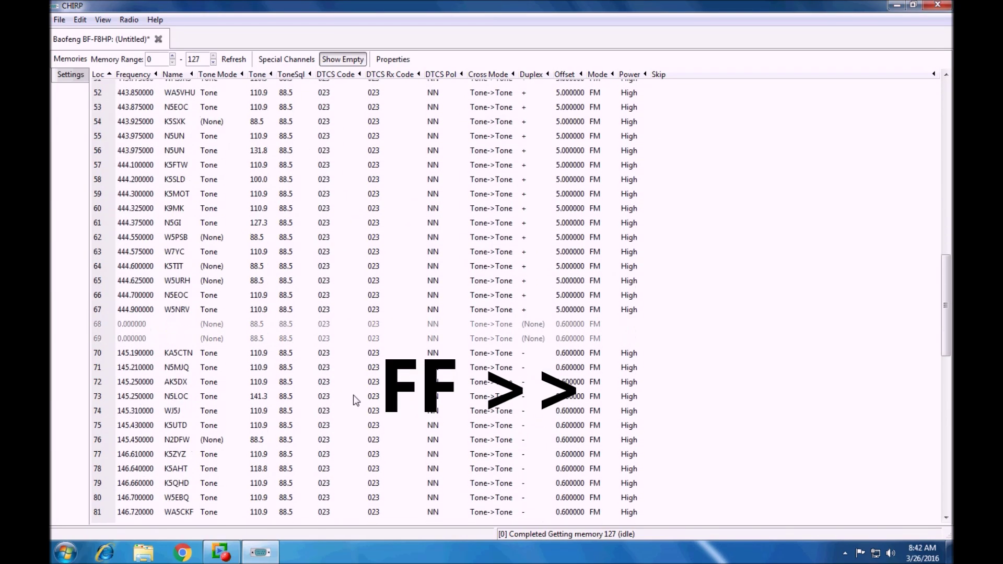
pyautogui.click(112, 325)
pyautogui.keyDown('shift'); pyautogui.click(110, 339); pyautogui.keyUp('shift')
pyautogui.rightClick(119, 337)
pyautogui.click(281, 440)
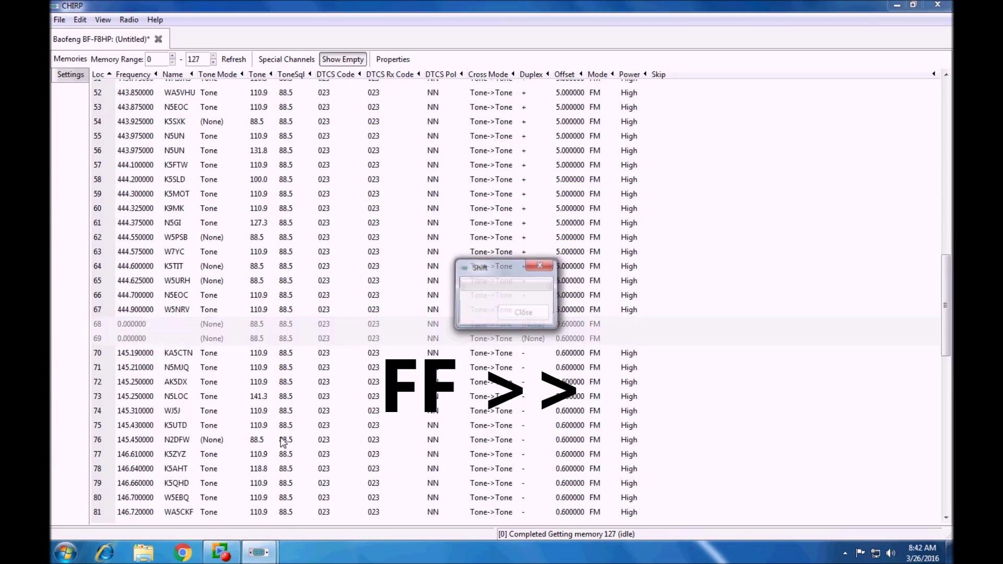
# Delete the empty memory 88 and shift the block below it up.
pyautogui.scroll(-14, 282, 443)
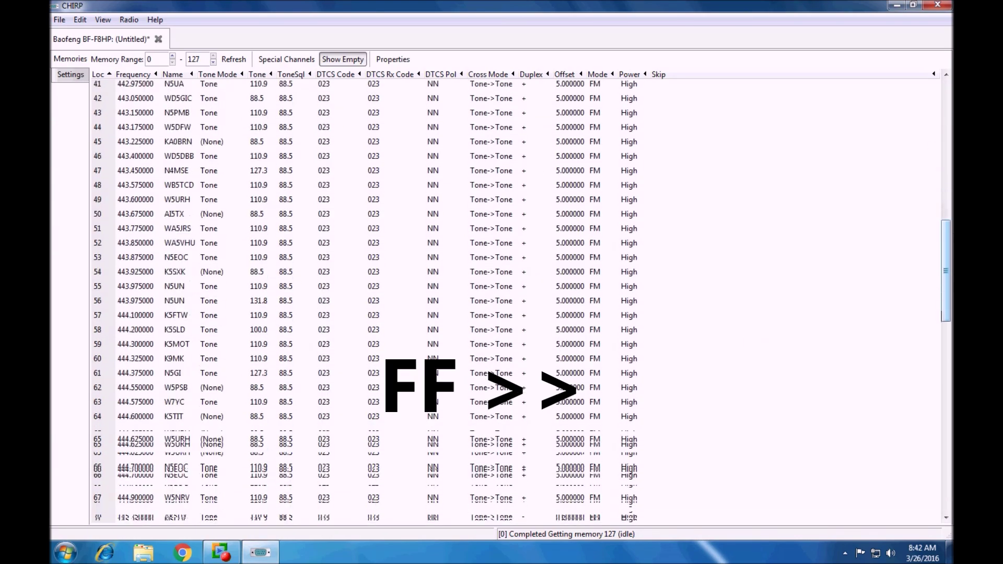
pyautogui.scroll(-9, 95, 376)
pyautogui.rightClick(97, 378)
pyautogui.moveTo(149, 466)
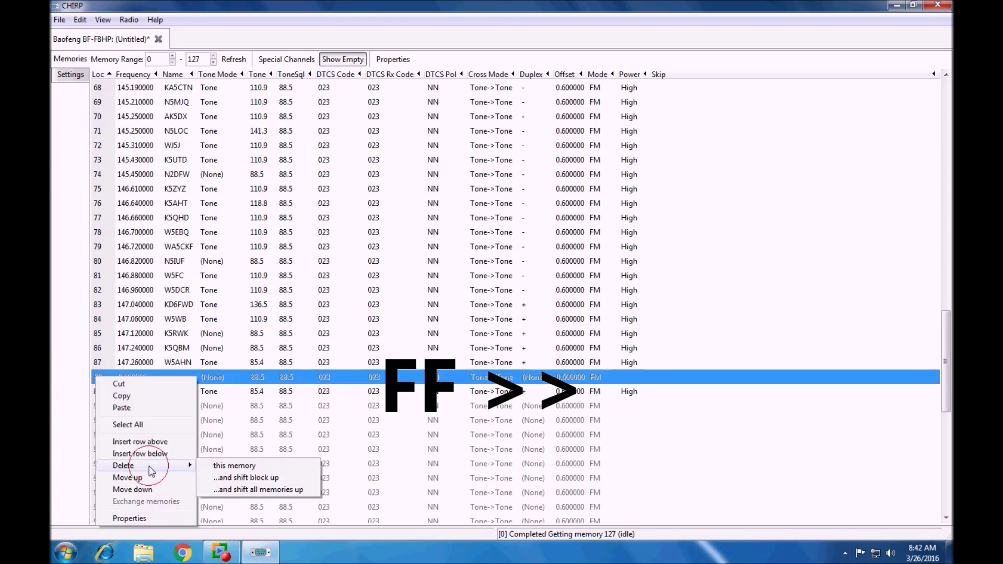
pyautogui.click(246, 478)
# Run another RepeaterBook import query for Dallas County, TX with the band set to 70 centimeters (440MHz).
pyautogui.scroll(-20, 285, 517)
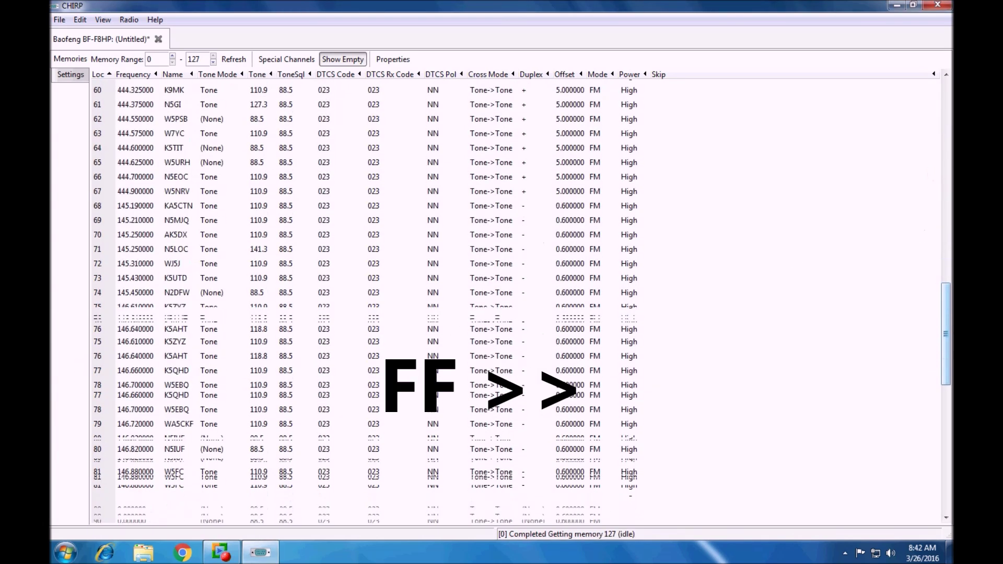
pyautogui.click(100, 298)
pyautogui.click(129, 19)
pyautogui.moveTo(223, 64)
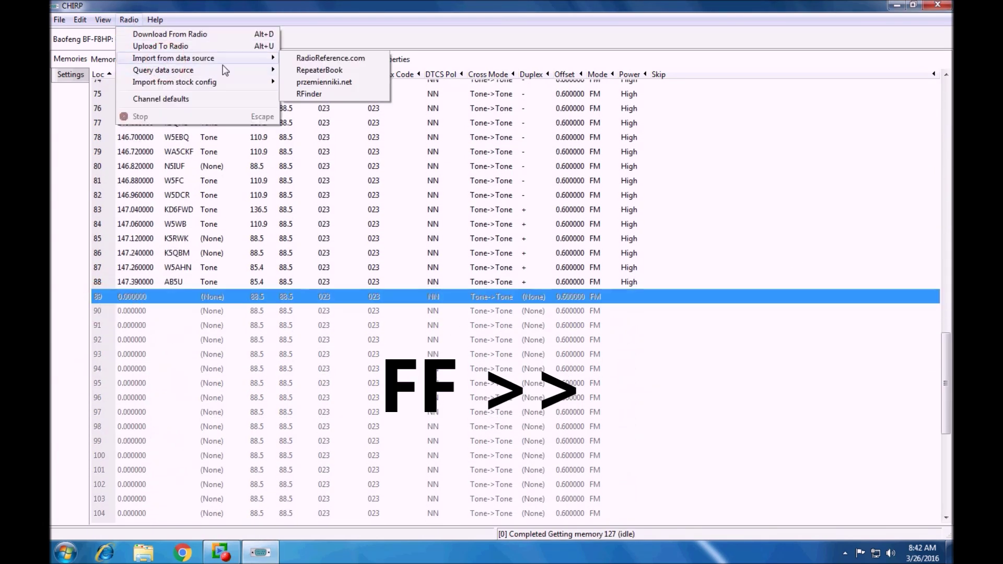
pyautogui.click(319, 70)
pyautogui.click(596, 302)
pyautogui.click(533, 352)
pyautogui.click(512, 317)
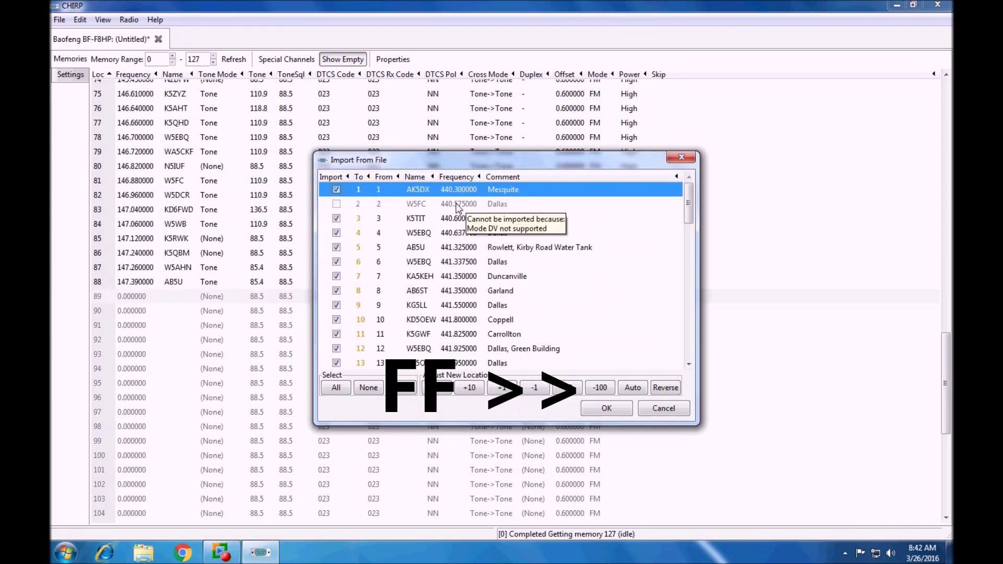
# Check the import list, shift the Dallas County 70 centimeter repeaters so the first entry goes to memory 89, and import them.
pyautogui.scroll(-8, 463, 336)
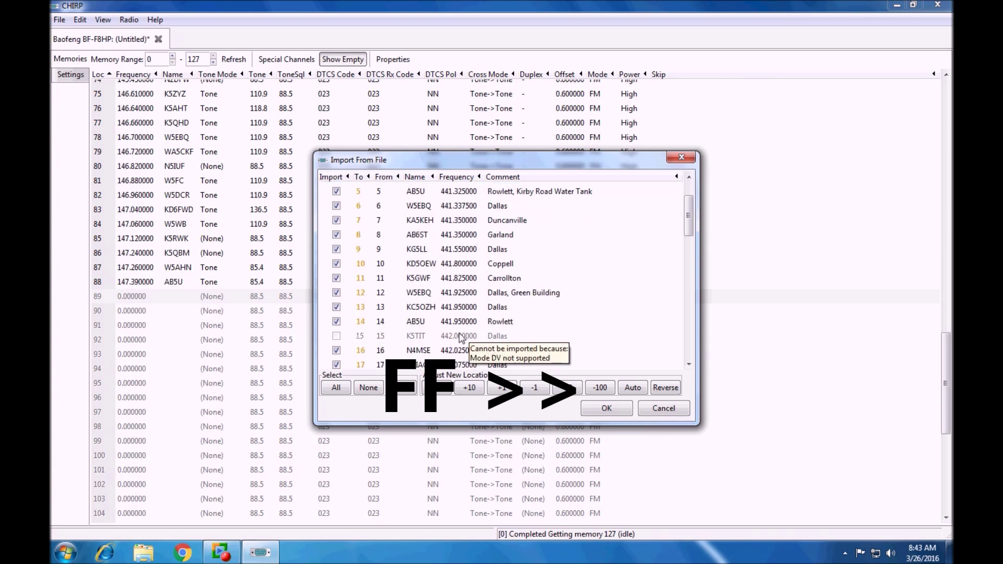
pyautogui.scroll(-5, 462, 336)
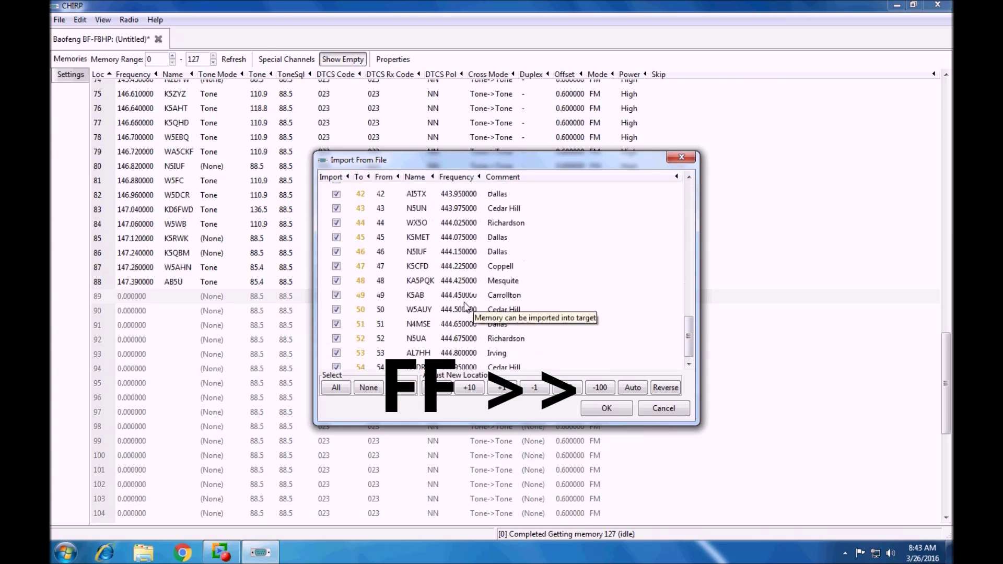
pyautogui.scroll(8, 463, 336)
pyautogui.click(631, 387)
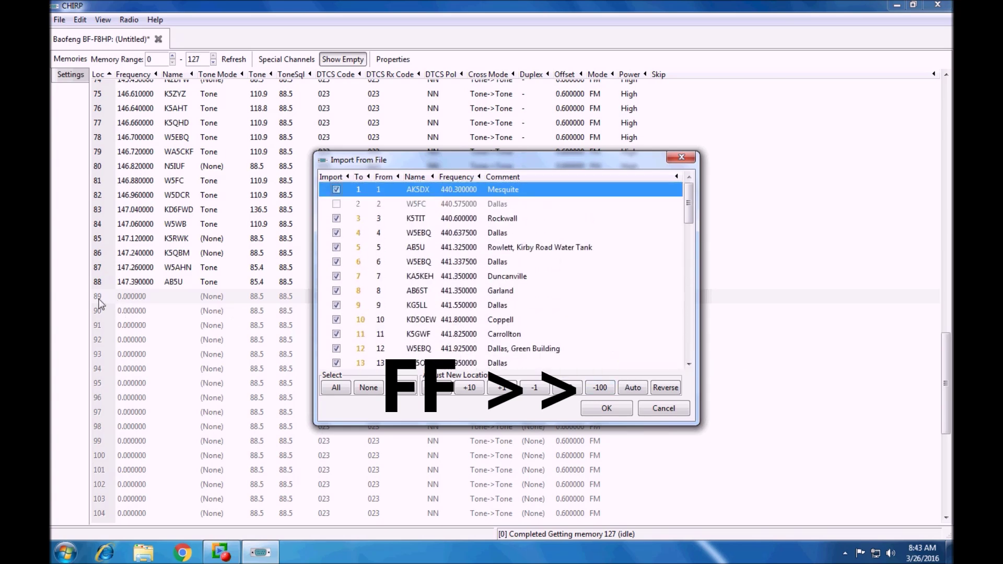
pyautogui.click(469, 387)
pyautogui.click(470, 387)
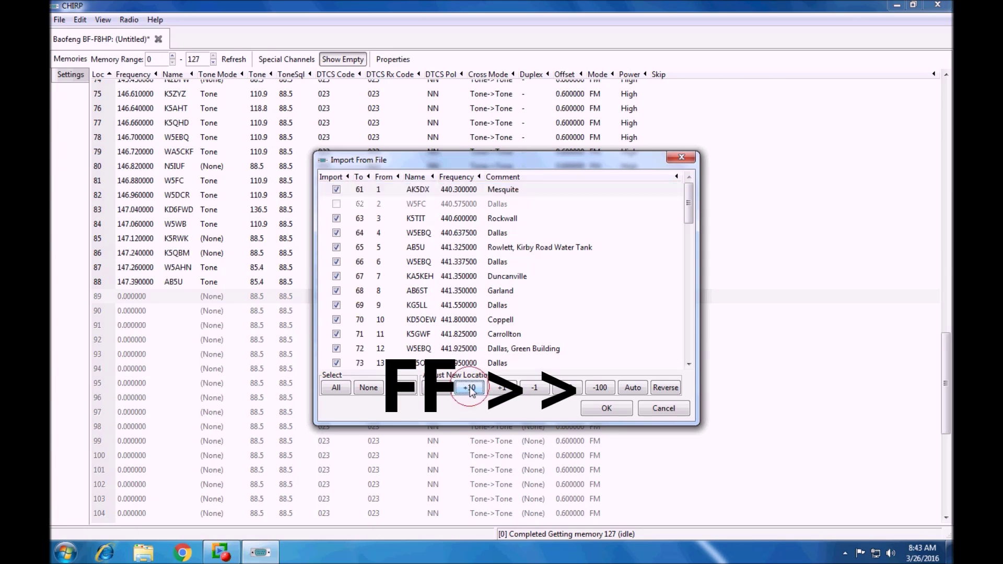
pyautogui.click(469, 387)
pyautogui.click(501, 387)
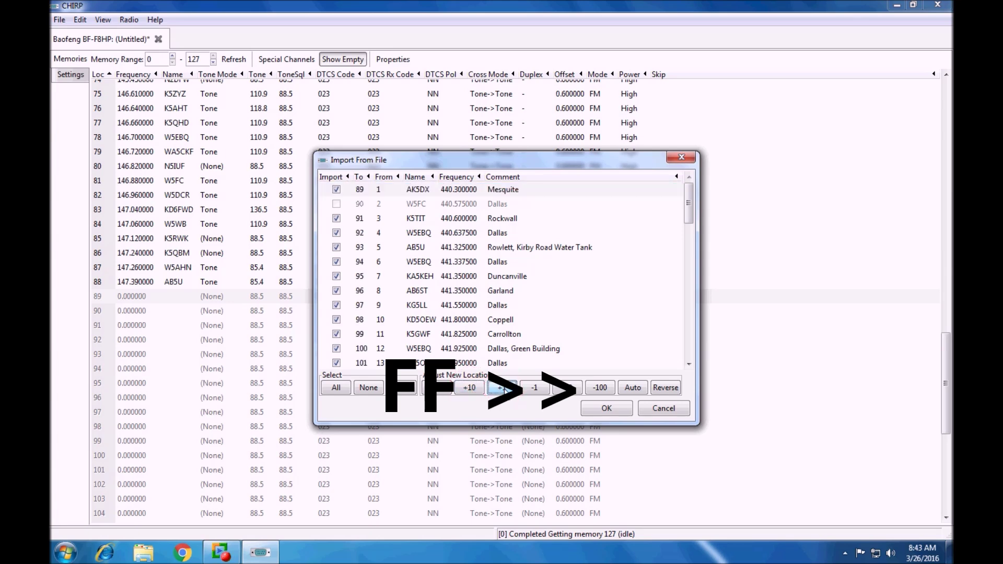
pyautogui.click(583, 412)
# Delete the empty memory 90 among the newly imported repeaters and shift all memories below it up.
pyautogui.scroll(5, 940, 315)
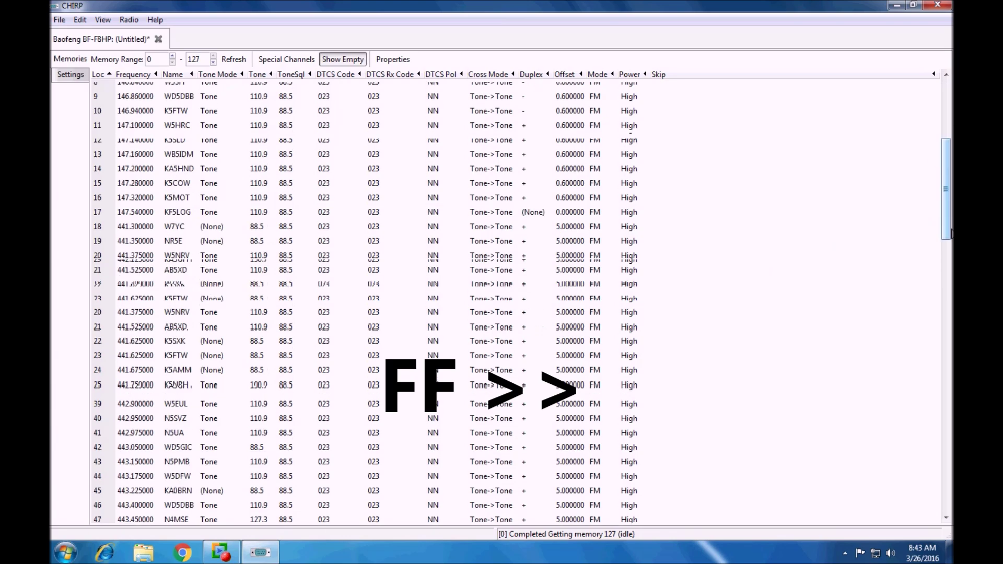
pyautogui.scroll(-5, 941, 315)
pyautogui.rightClick(112, 267)
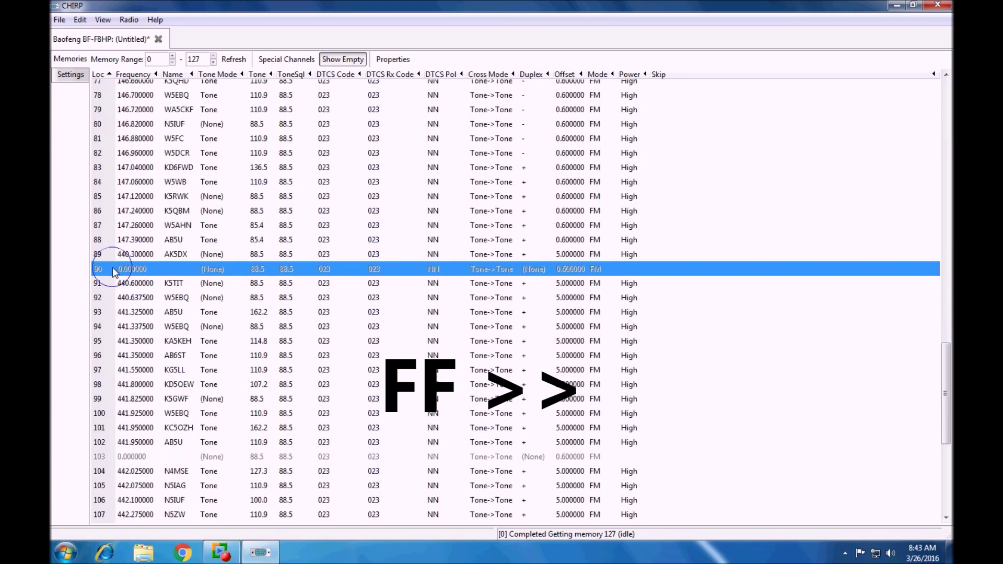
pyautogui.click(174, 356)
pyautogui.rightClick(768, 228)
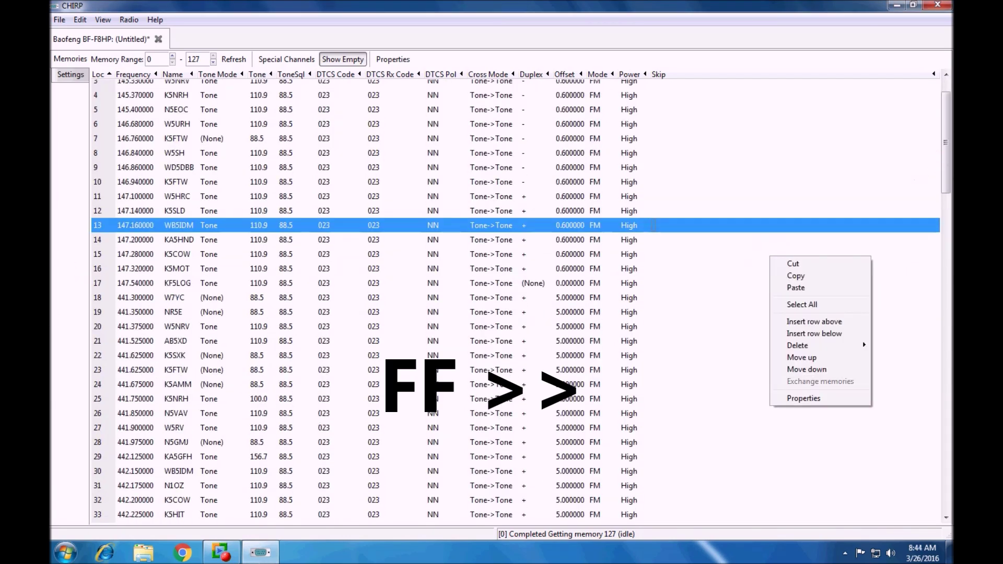
# Delete the empty memory 102, shift the memories below it up, and look over the memory list.
pyautogui.moveTo(946, 178); pyautogui.dragTo(947, 276)
pyautogui.scroll(-20, 947, 276)
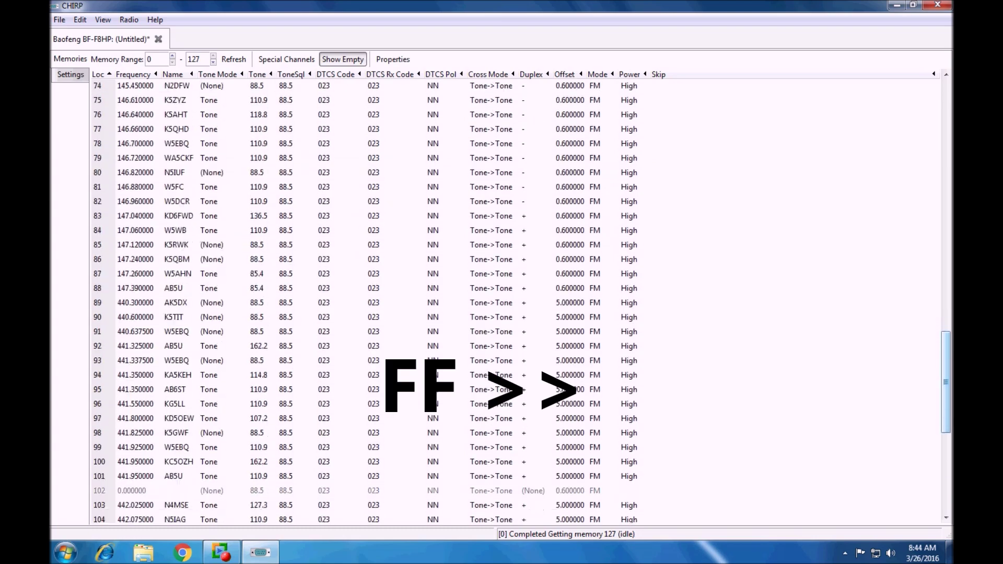
pyautogui.rightClick(105, 382)
pyautogui.click(284, 470)
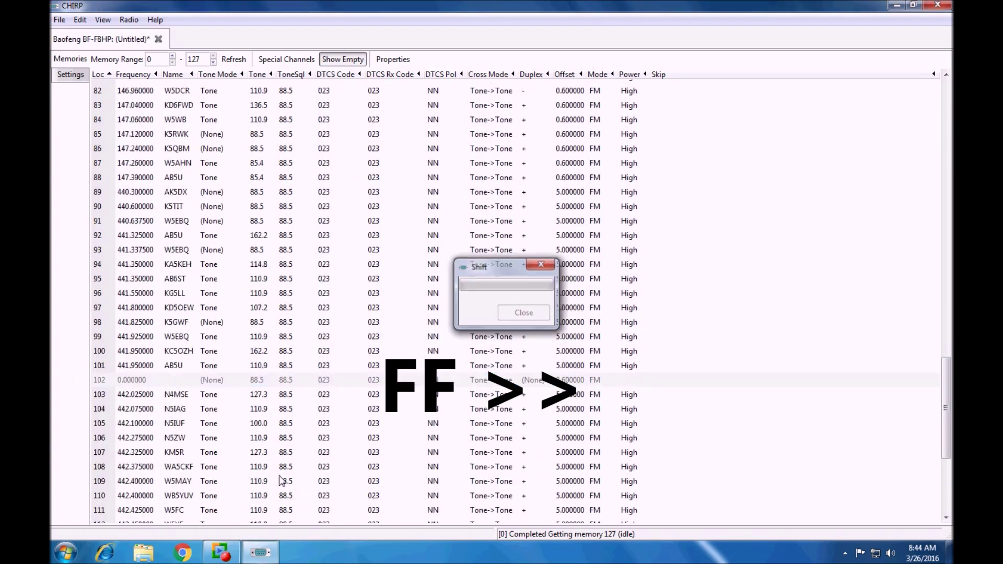
pyautogui.moveTo(946, 125); pyautogui.dragTo(841, 449)
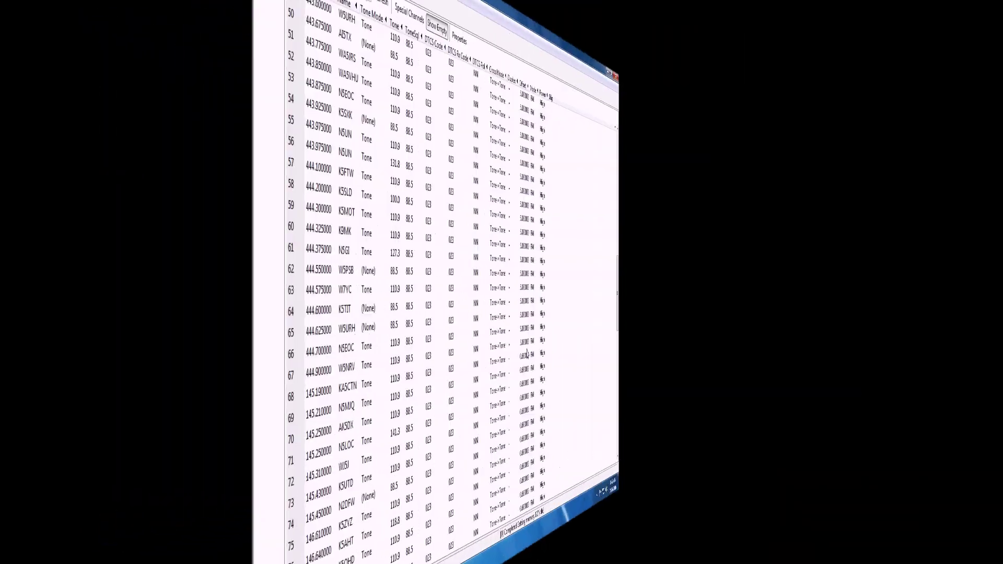
# Upload the programmed memories to the Baofeng BF-F8HP radio through port COM3.
pyautogui.scroll(14, 578, 358)
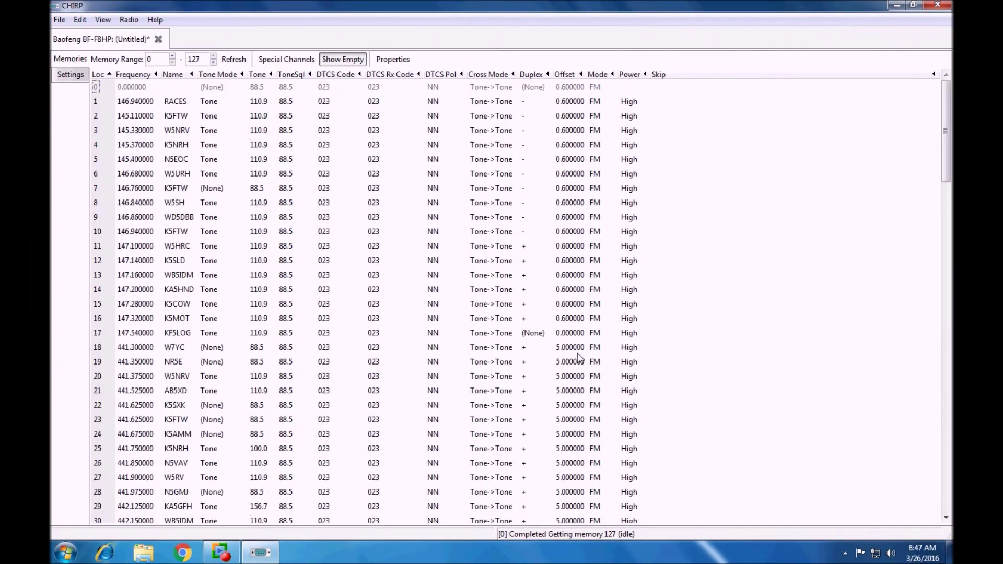
pyautogui.click(129, 21)
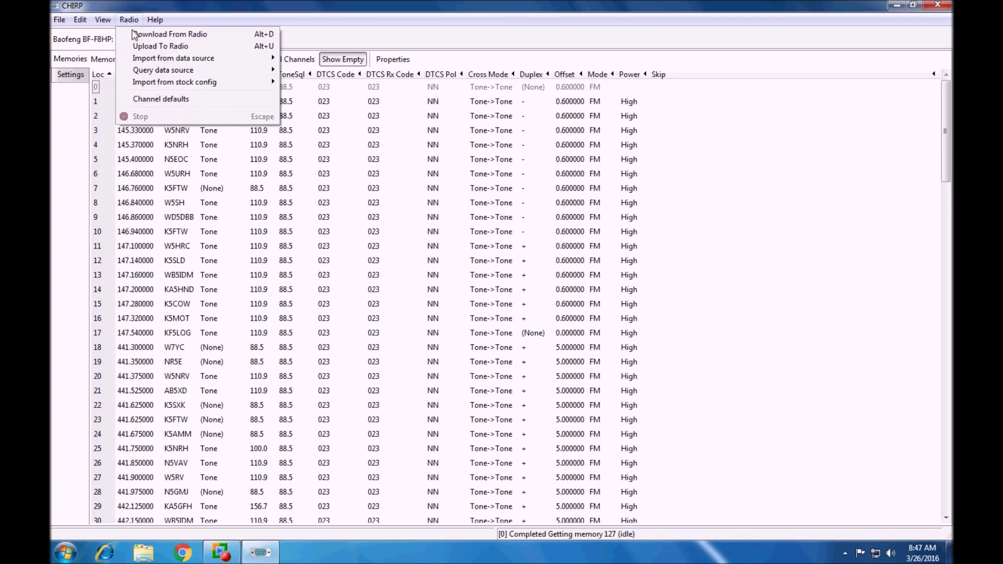
pyautogui.click(178, 47)
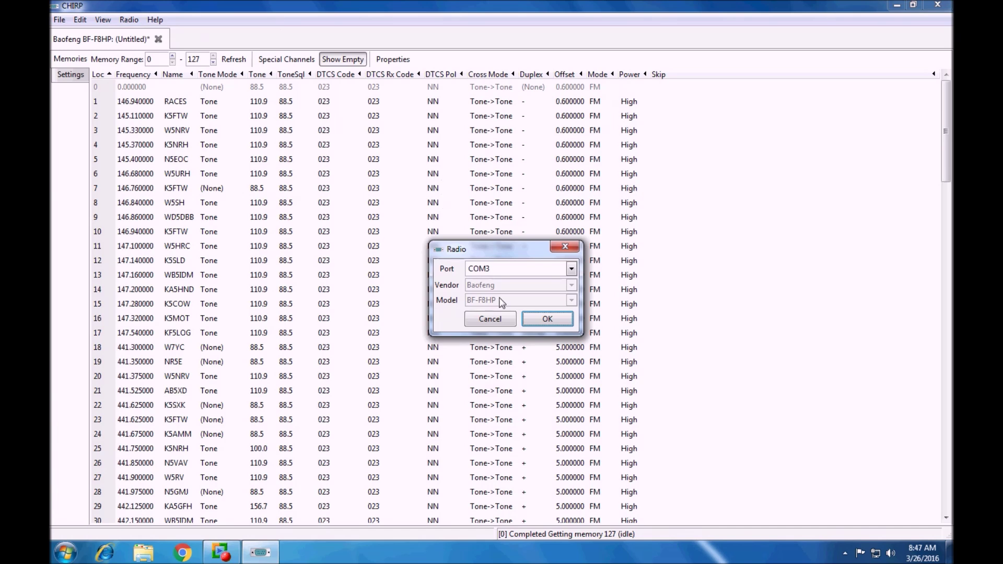
pyautogui.click(548, 319)
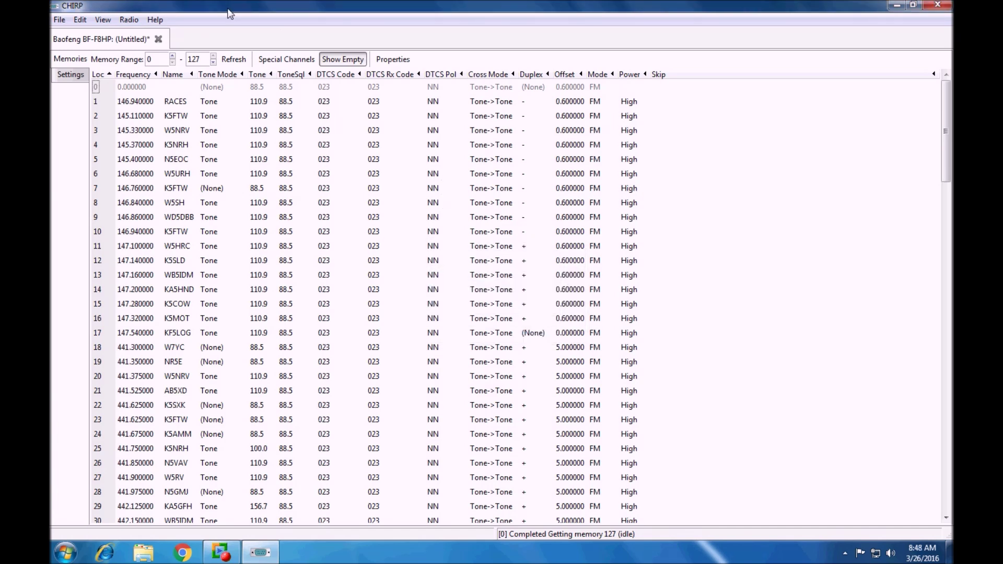
# Export all memories to the desktop as a CHIRP-format file named DFW.
pyautogui.click(60, 20)
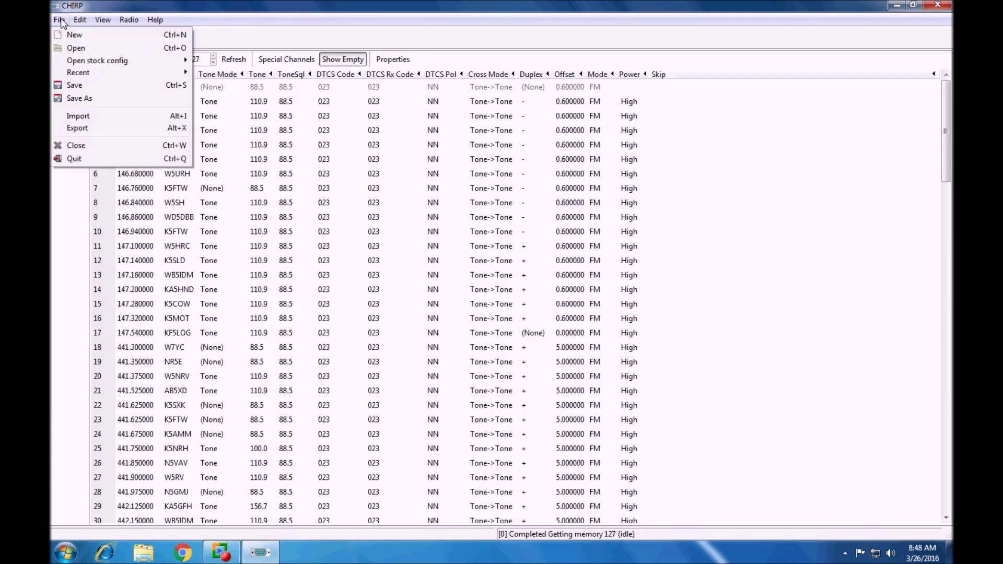
pyautogui.click(97, 128)
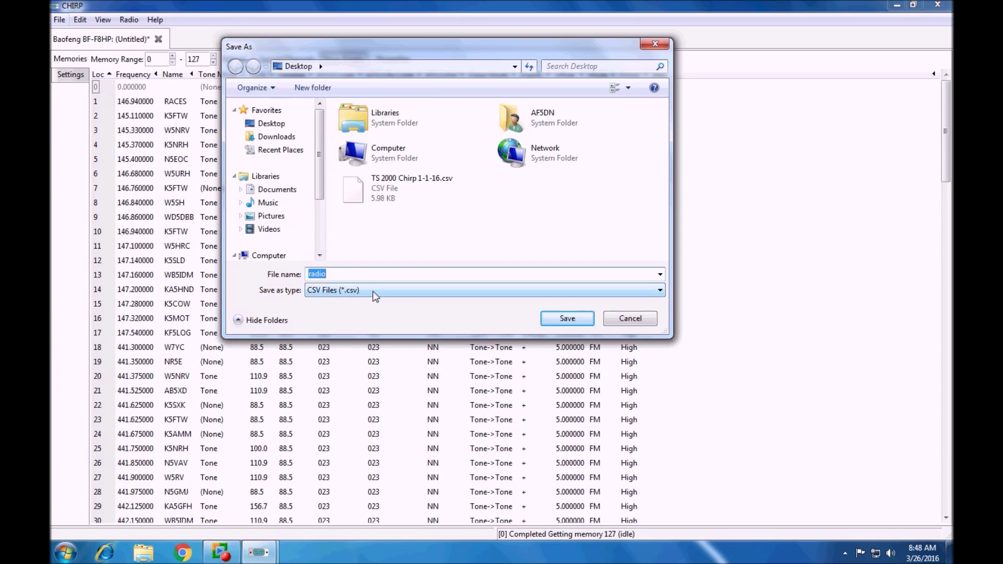
pyautogui.click(375, 292)
pyautogui.click(381, 314)
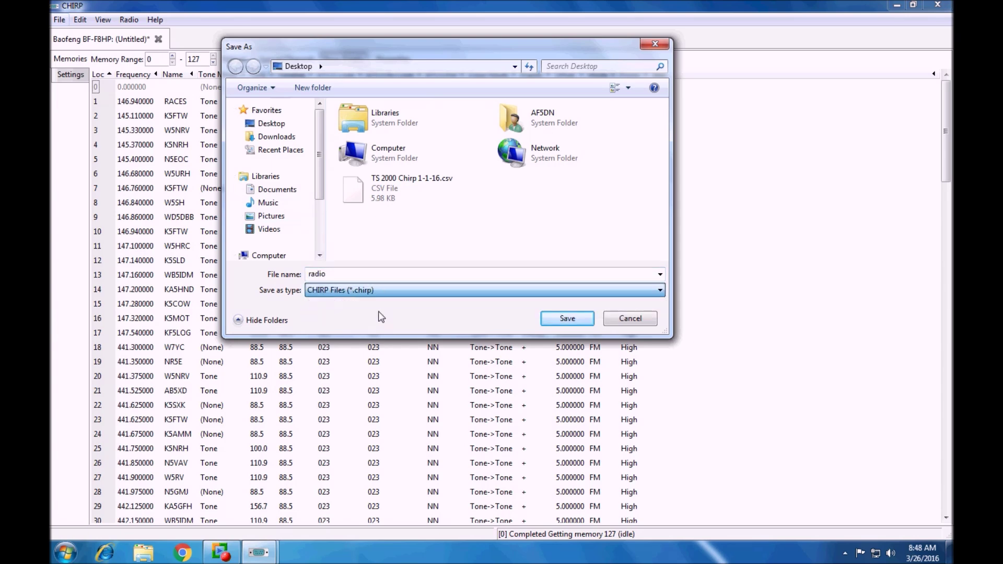
pyautogui.doubleClick(345, 272)
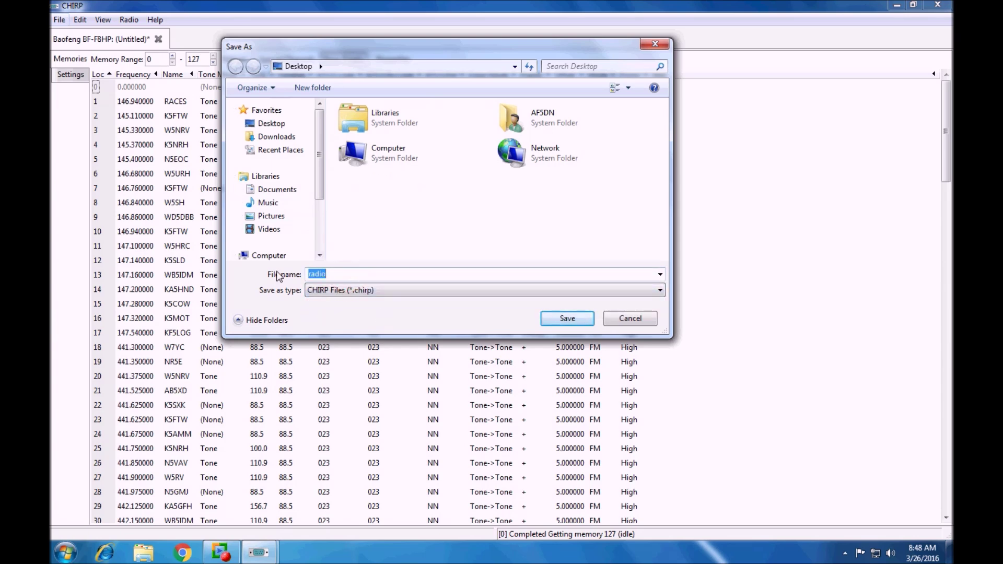
pyautogui.click(554, 318)
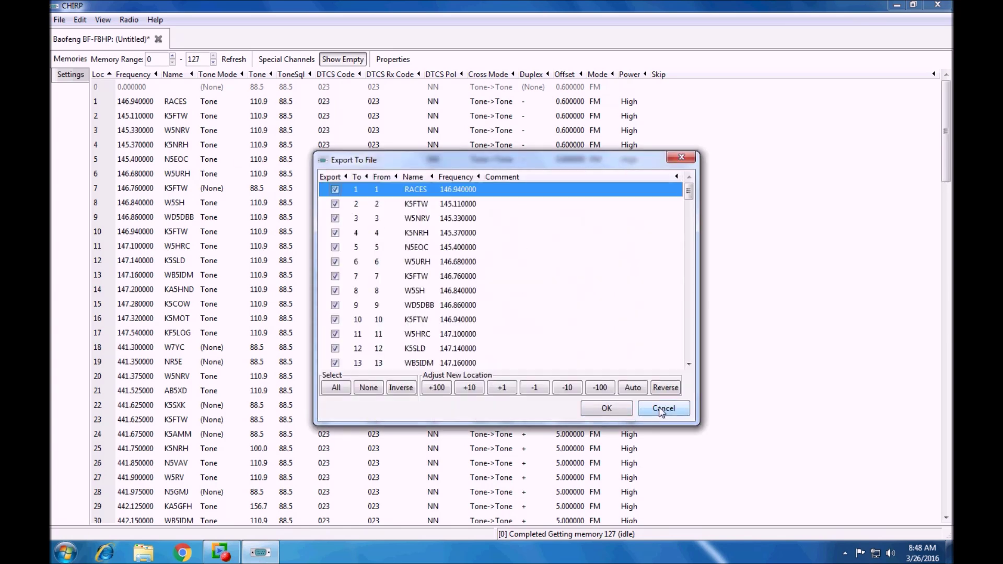
pyautogui.click(345, 390)
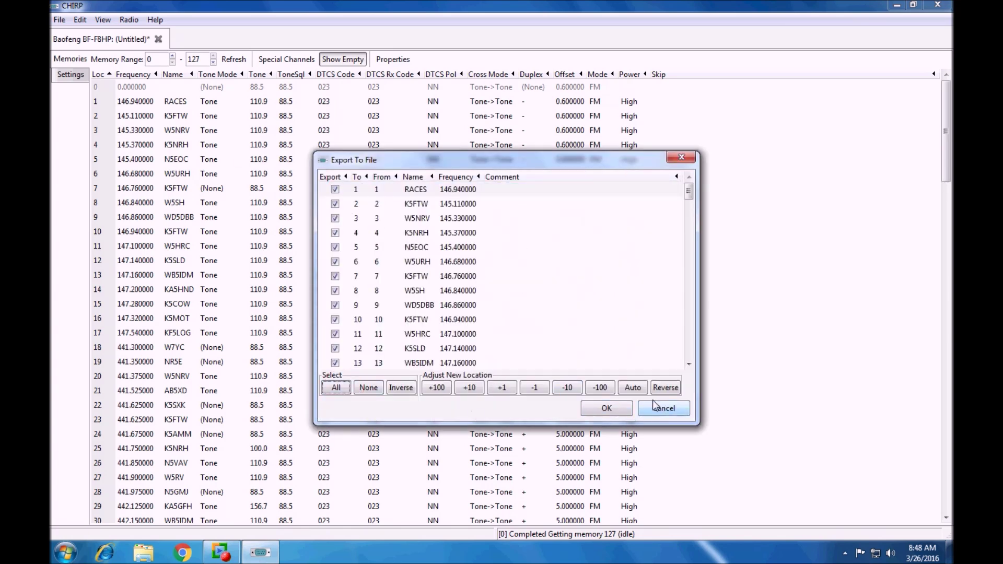
pyautogui.click(606, 408)
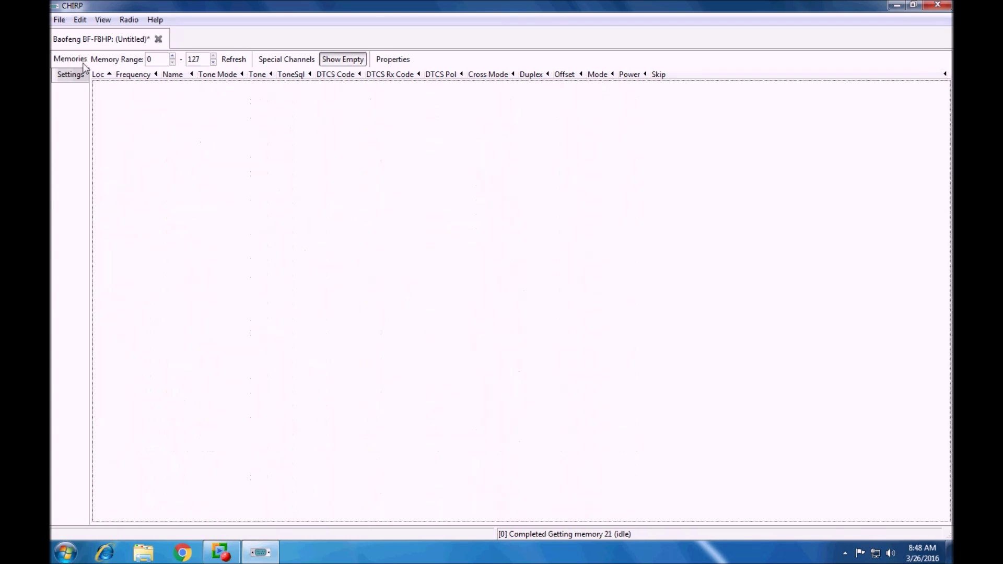
# Export the memories to the desktop again as a CSV file named DFW.
pyautogui.click(59, 20)
pyautogui.click(88, 130)
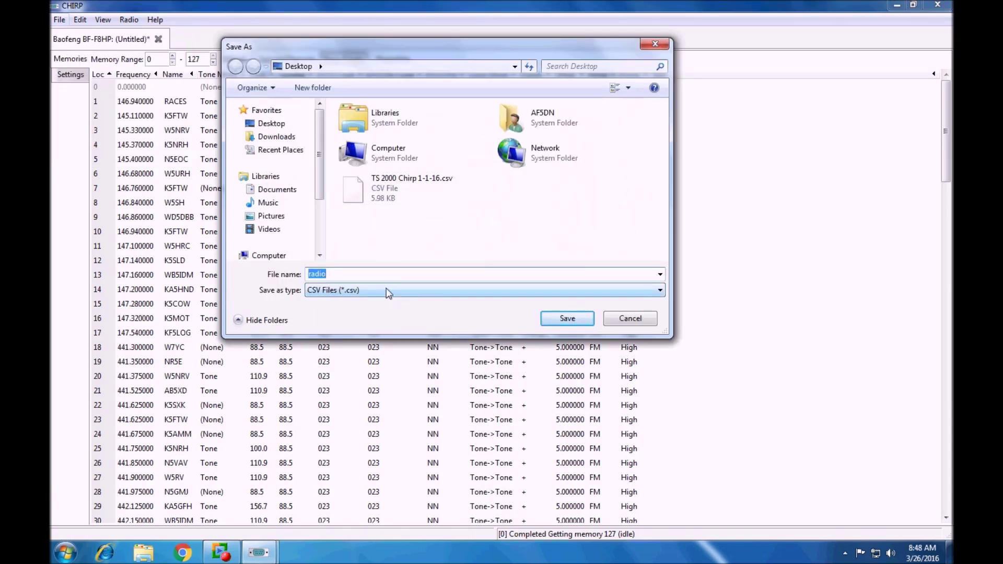
pyautogui.write('DFW')
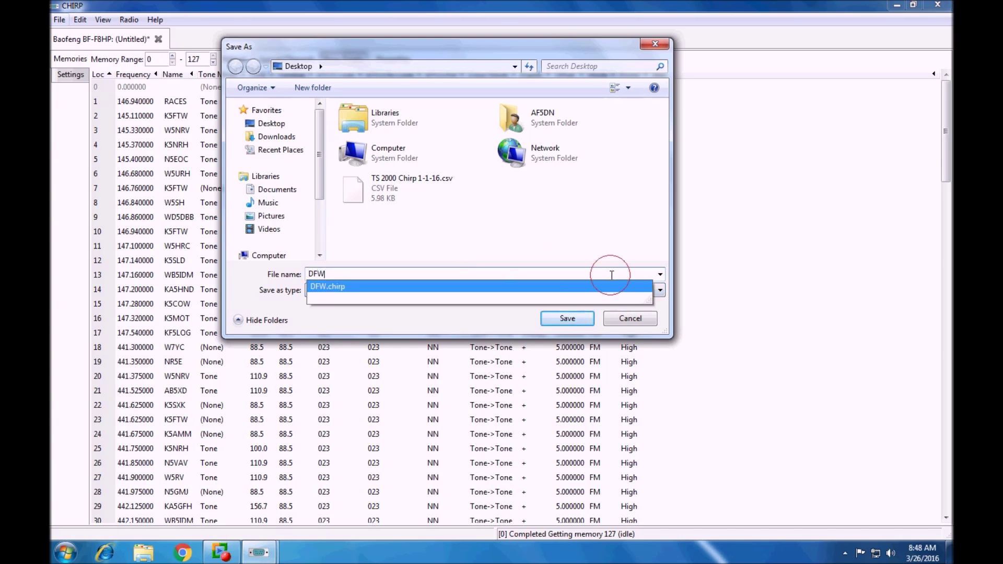
pyautogui.click(660, 291)
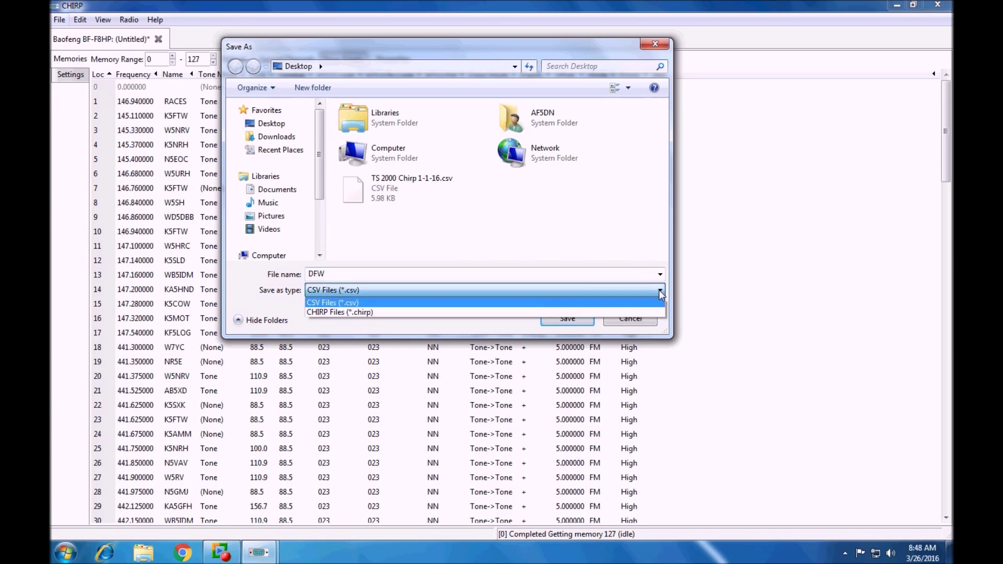
pyautogui.click(373, 306)
pyautogui.click(566, 319)
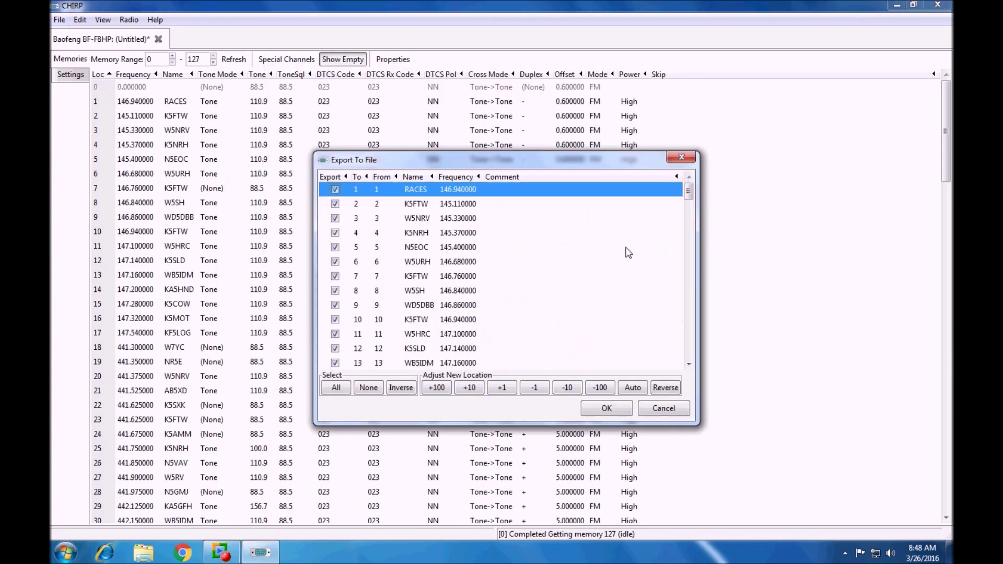
pyautogui.click(607, 409)
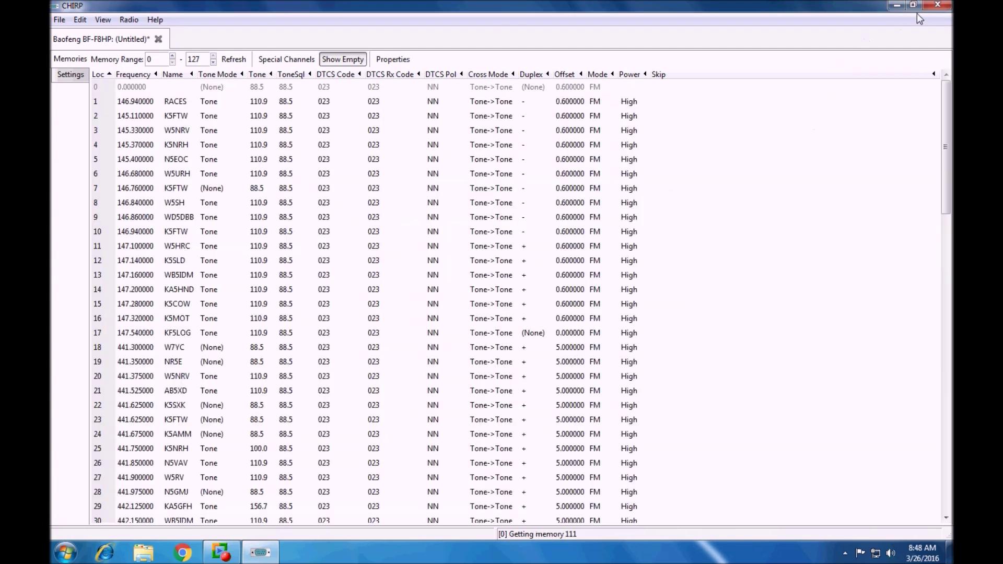
# Close CHIRP without saving the changes and move DFW.chirp and DFW.csv into a second column of desktop icons.
pyautogui.click(937, 5)
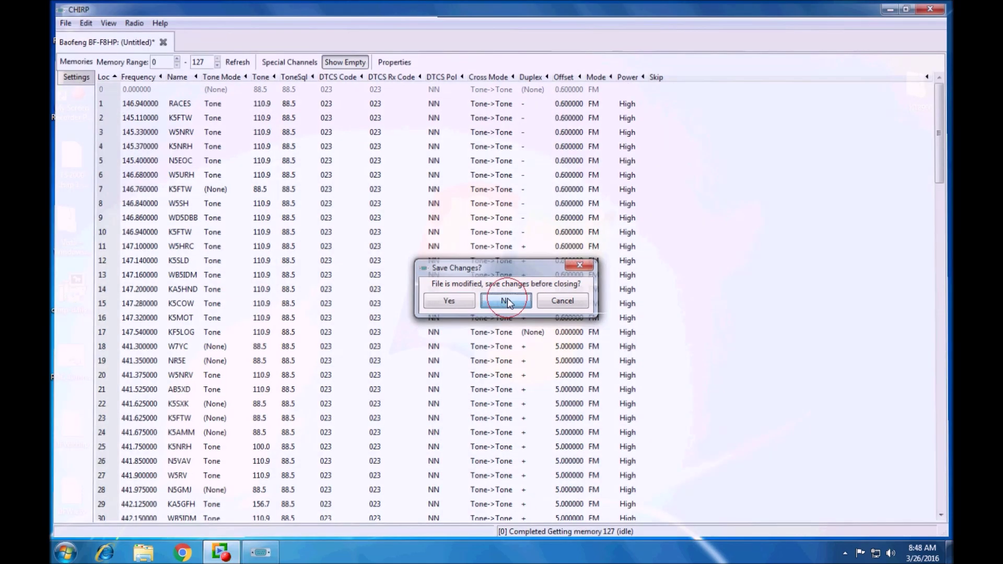
pyautogui.click(507, 301)
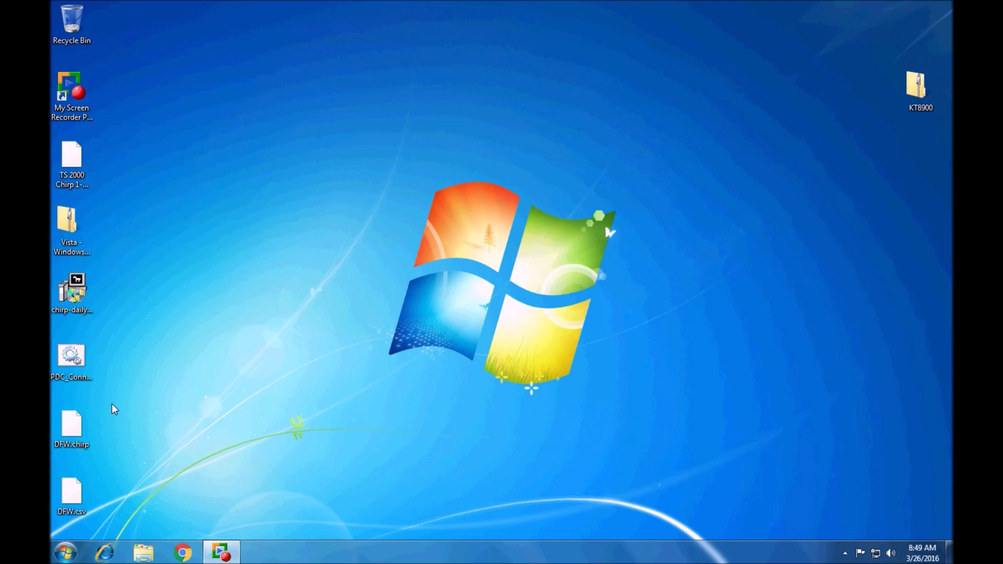
pyautogui.moveTo(73, 425); pyautogui.dragTo(118, 297)
pyautogui.moveTo(76, 490); pyautogui.dragTo(124, 365)
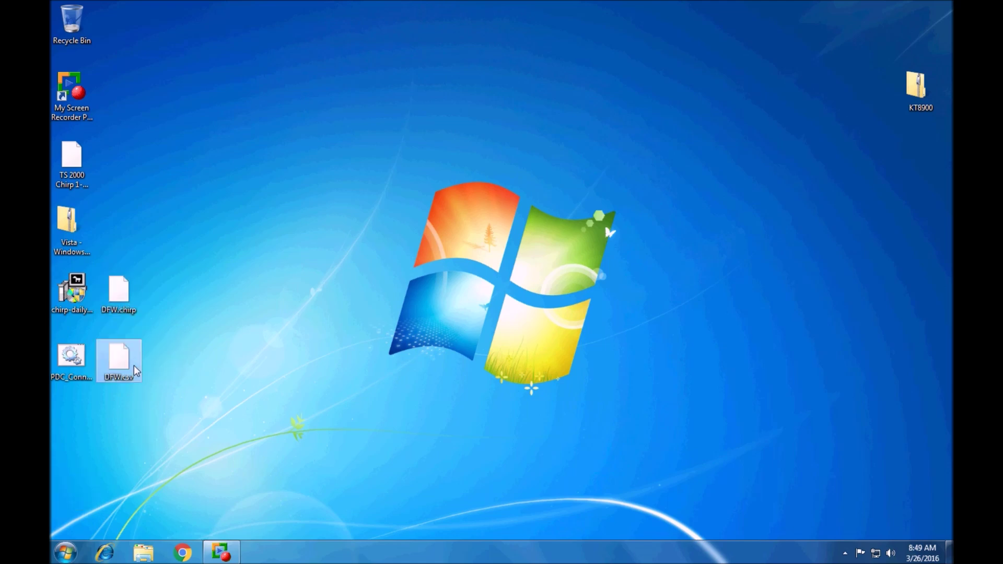